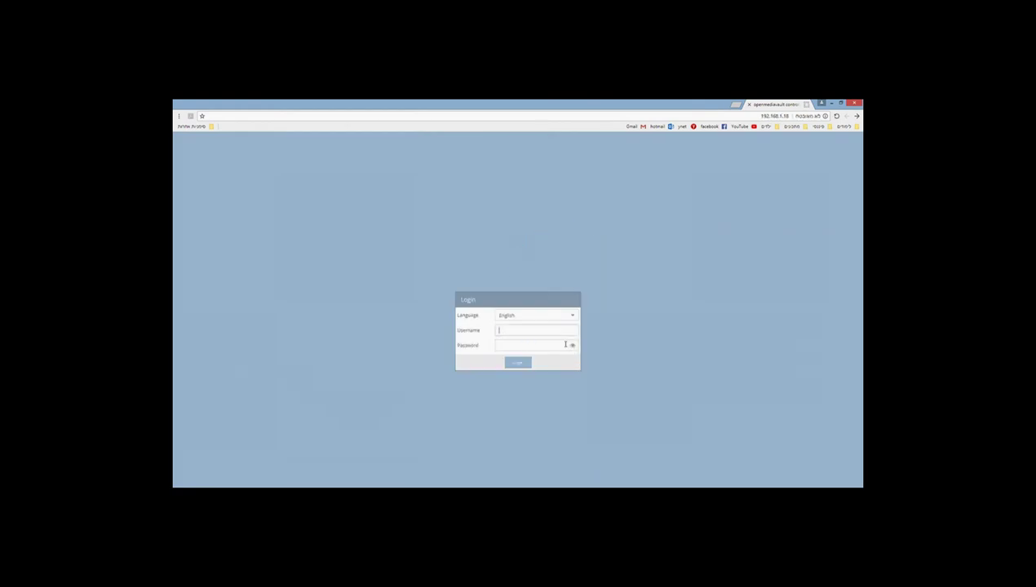
Step: Log in to the openmediavault web interface as admin with the account password
type("admin")
key("Tab")
type("opeopenmedi")
key("Return")
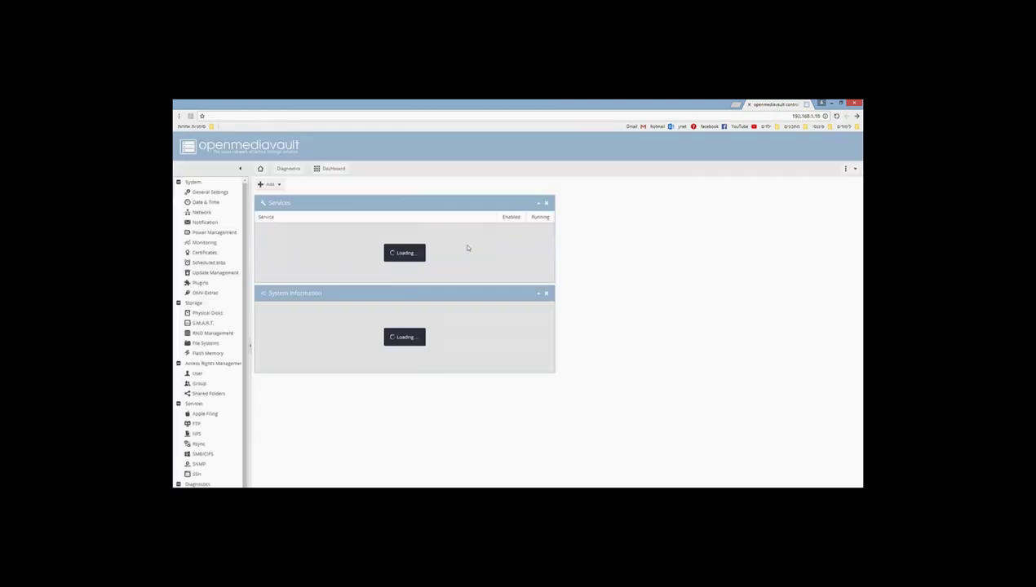
Step: In Physical Disks, quick-wipe the 931.47 GiB /dev/sda disk
left_click(209, 314)
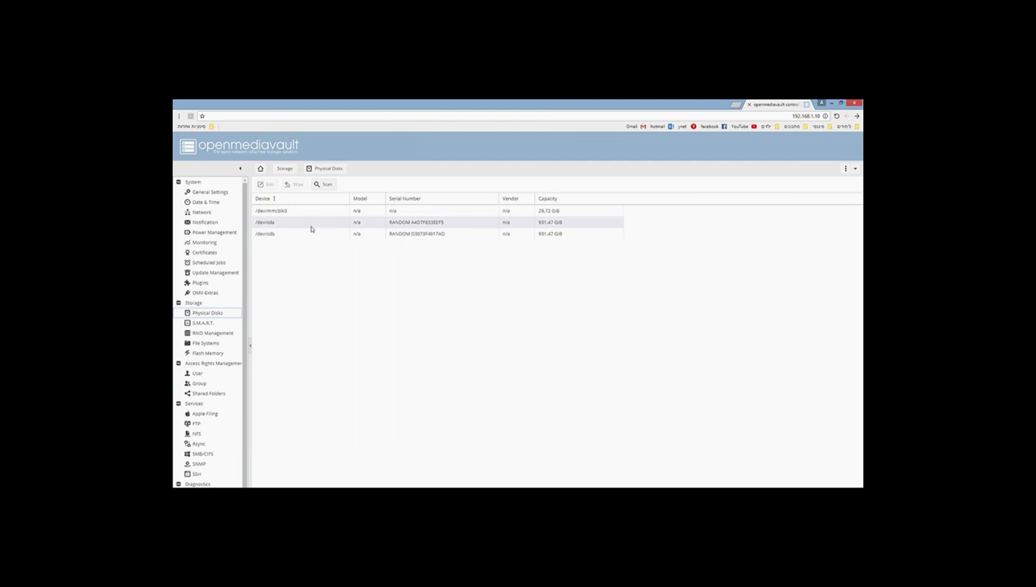
left_click(312, 232)
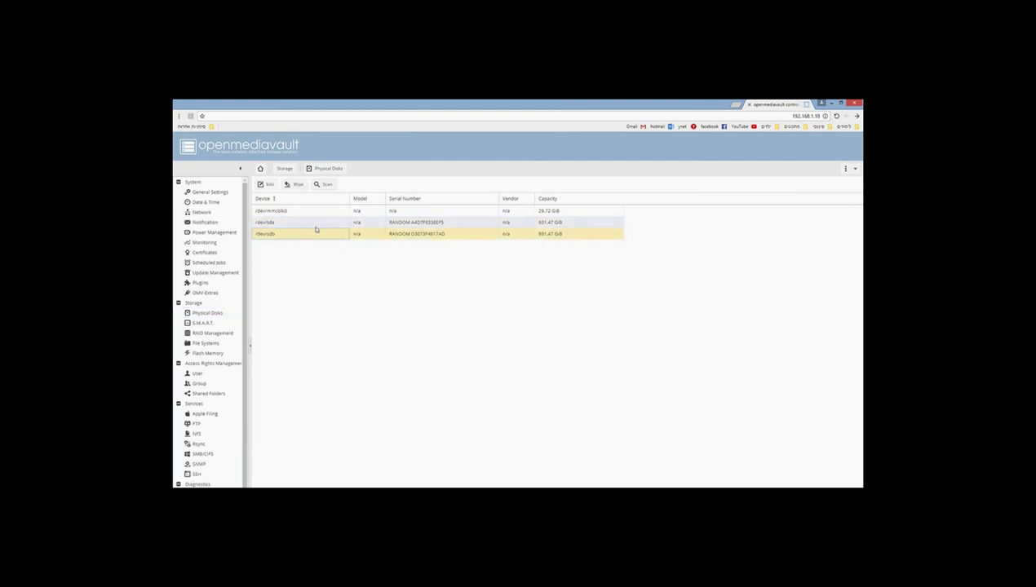
left_click(316, 227)
left_click(399, 234)
left_click(408, 223)
left_click(417, 234)
left_click(418, 224)
left_click(418, 233)
left_click(271, 225)
left_click(275, 237)
left_click(555, 225)
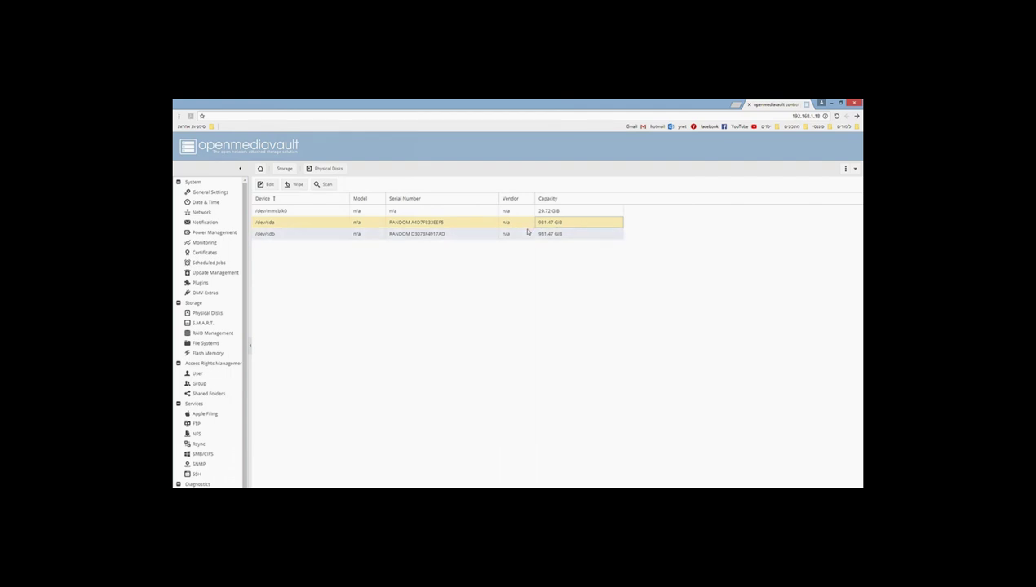
left_click(438, 236)
left_click(435, 225)
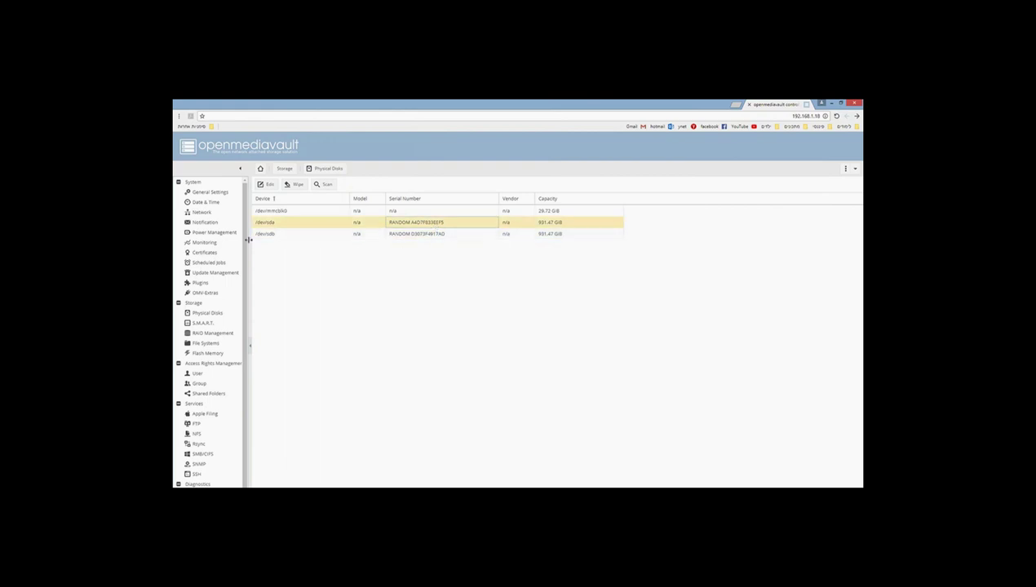
left_click(298, 185)
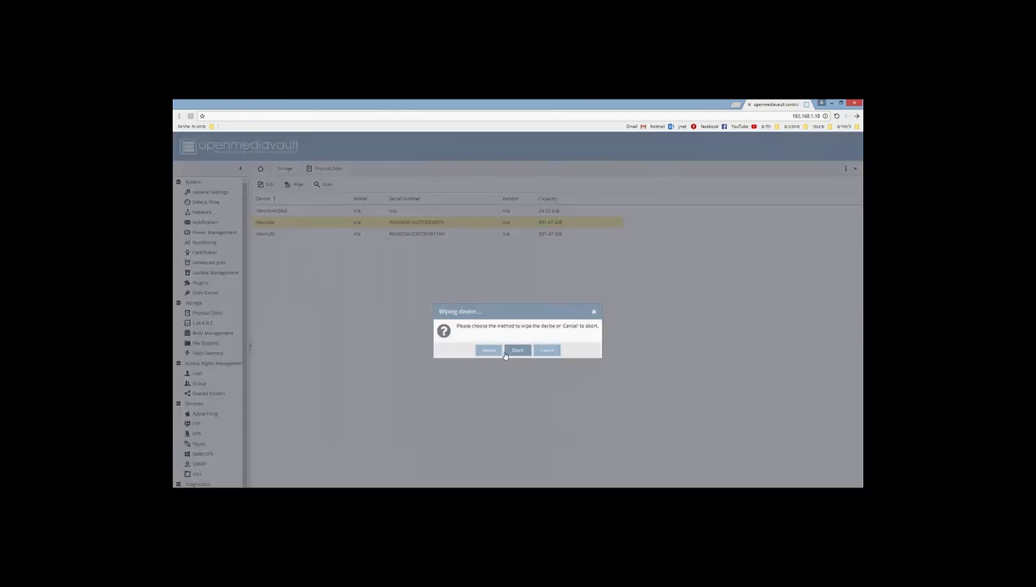
left_click(519, 351)
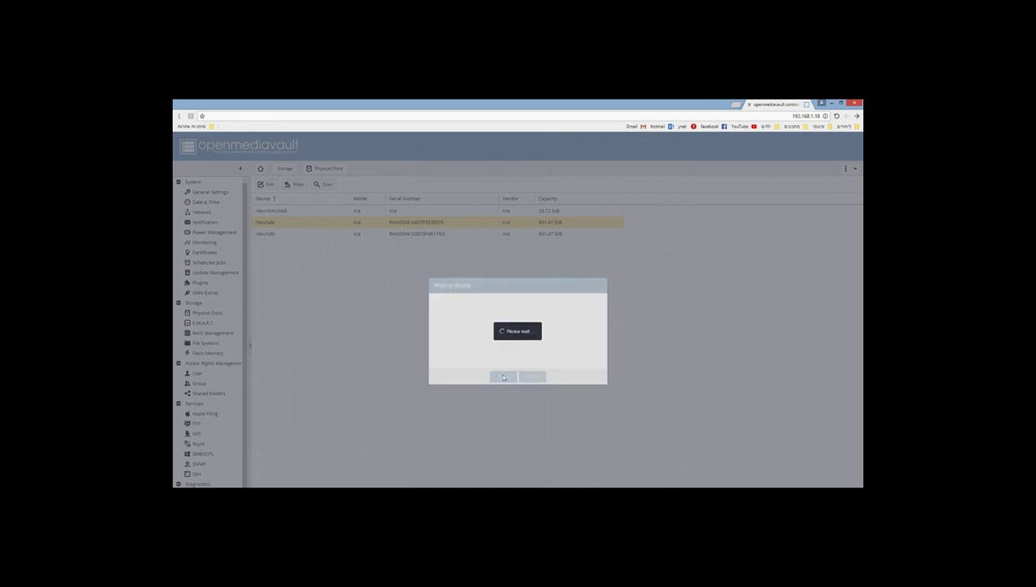
left_click(517, 377)
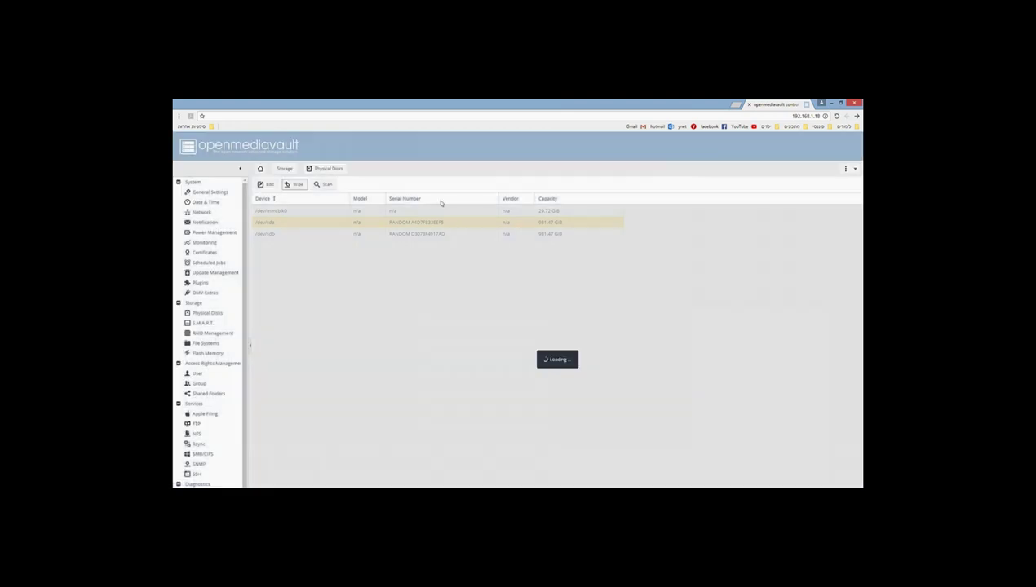
Step: Wipe the /dev/sdb disk the same way
left_click(433, 234)
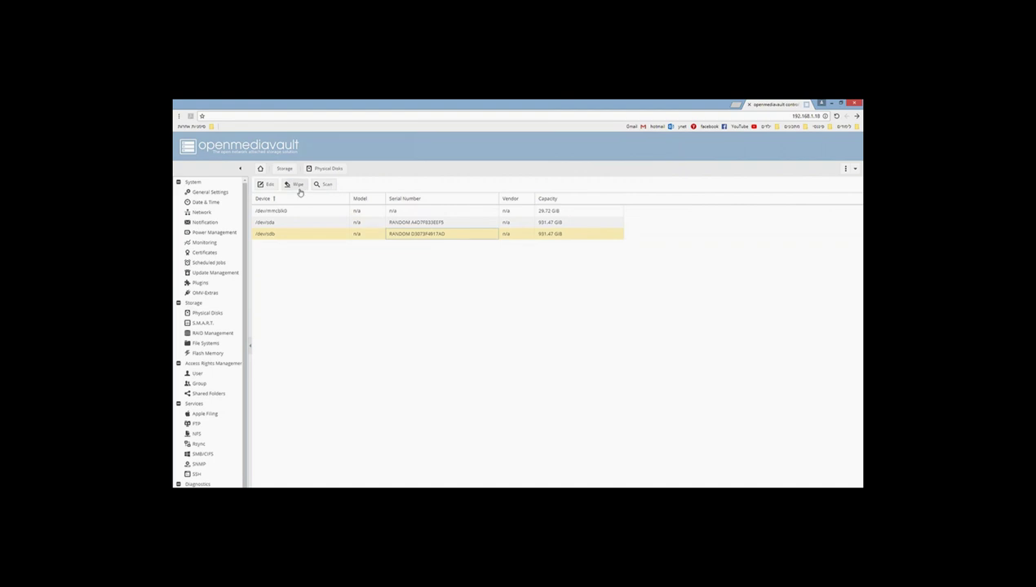
left_click(296, 185)
left_click(506, 352)
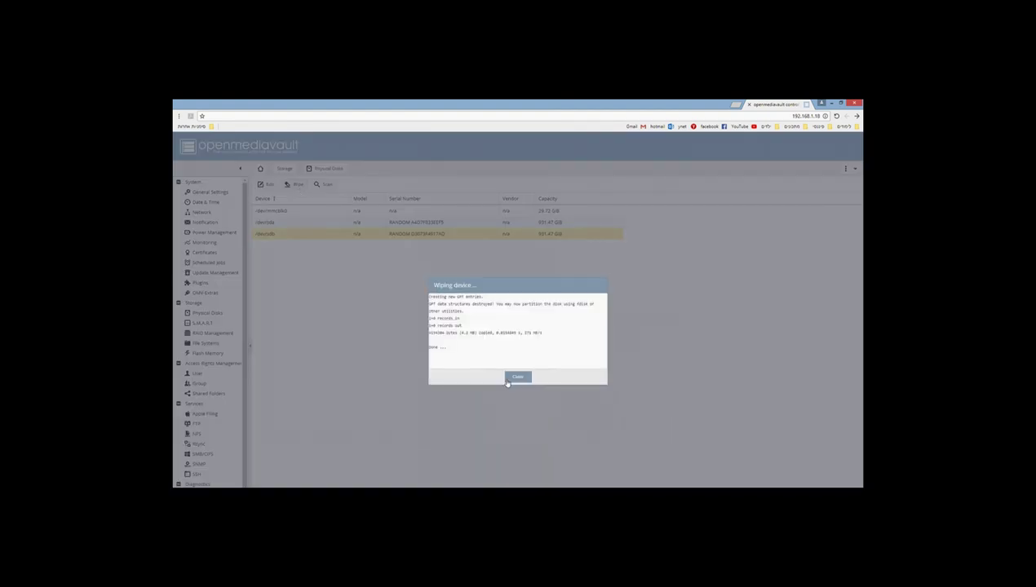
left_click(512, 378)
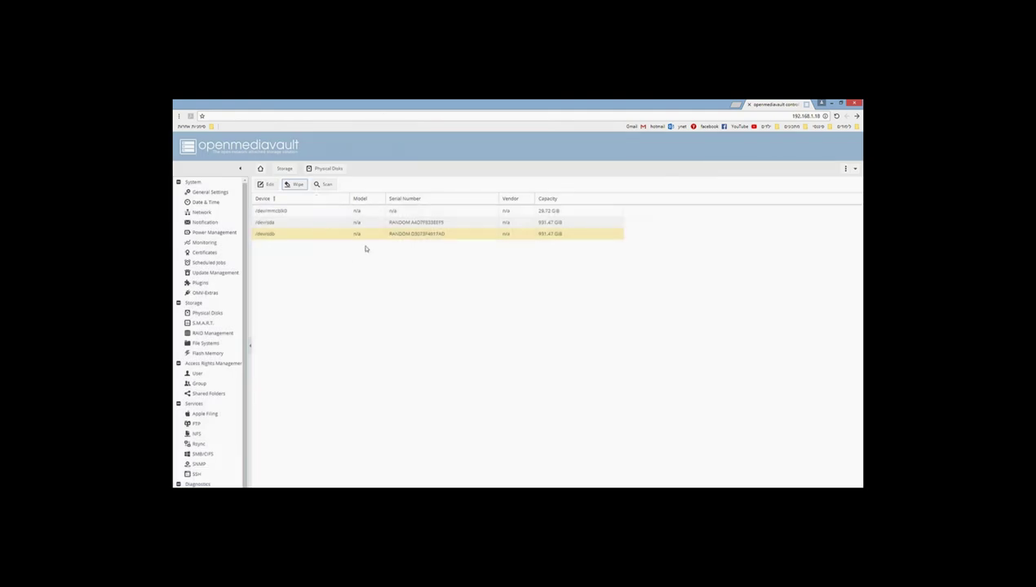
Step: Start a new RAID device in RAID Management and name it BabylonRaid01
left_click(202, 335)
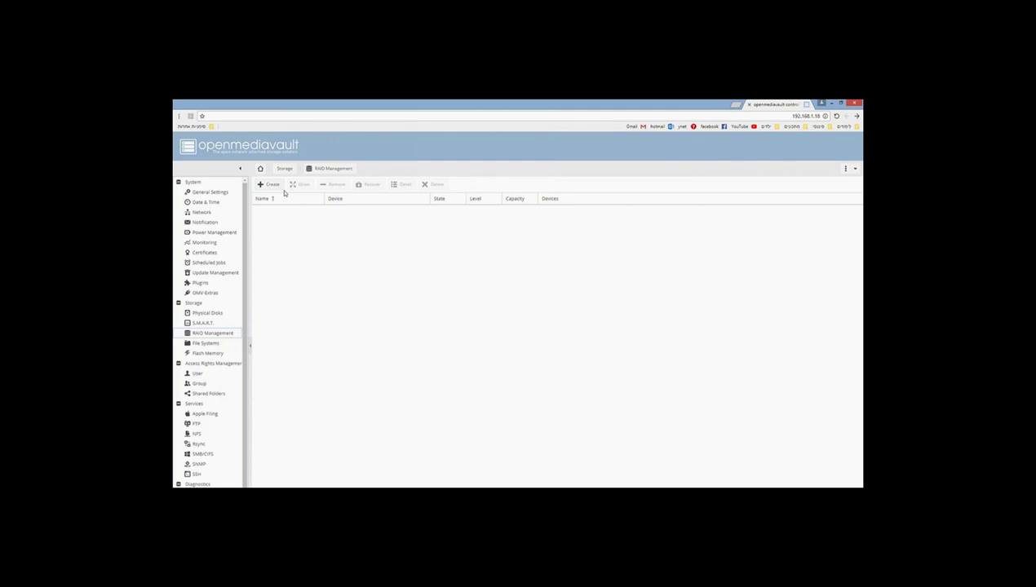
left_click(268, 185)
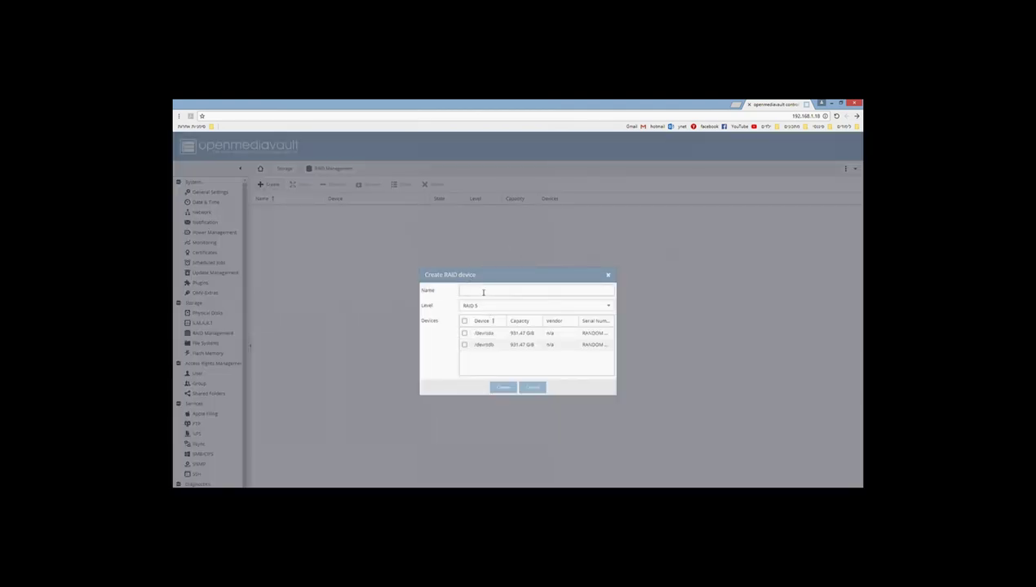
left_click(592, 288)
type("Babylon")
type("Raid")
type("5")
Step: Set the level to Stripe, include /dev/sda and /dev/sdb, and create the array
left_click(495, 306)
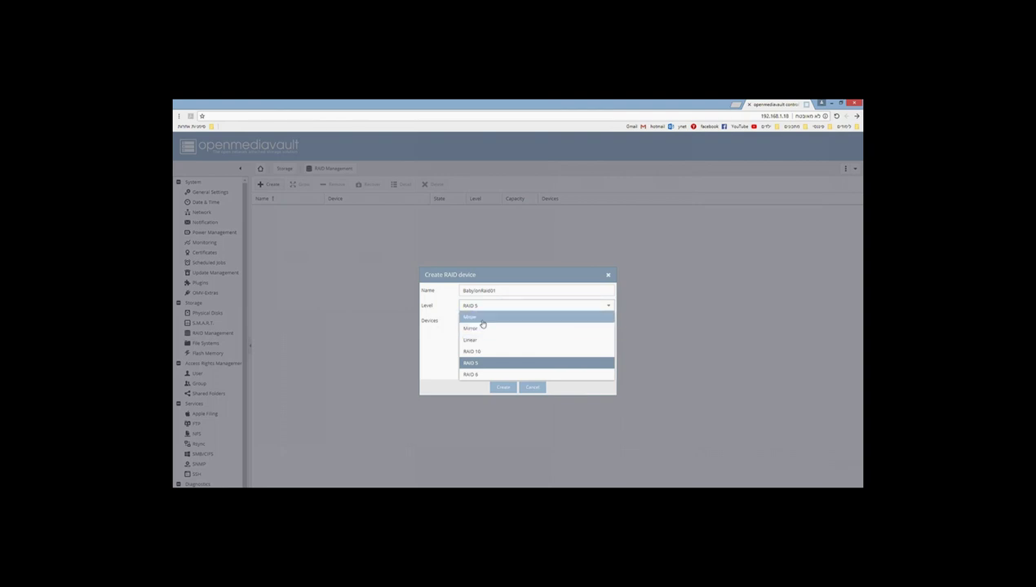
left_click(482, 317)
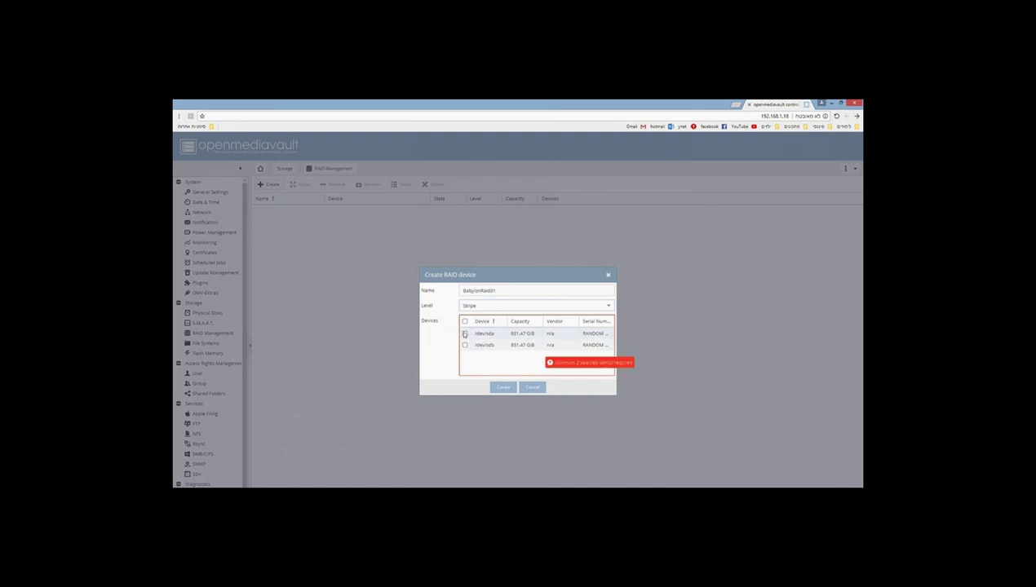
left_click(465, 334)
left_click(465, 346)
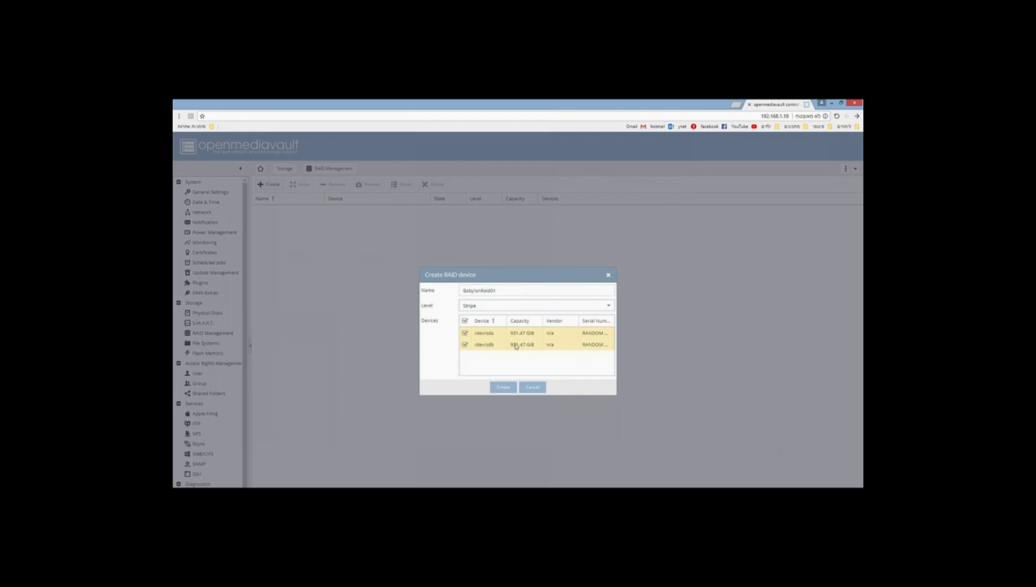
left_click(502, 388)
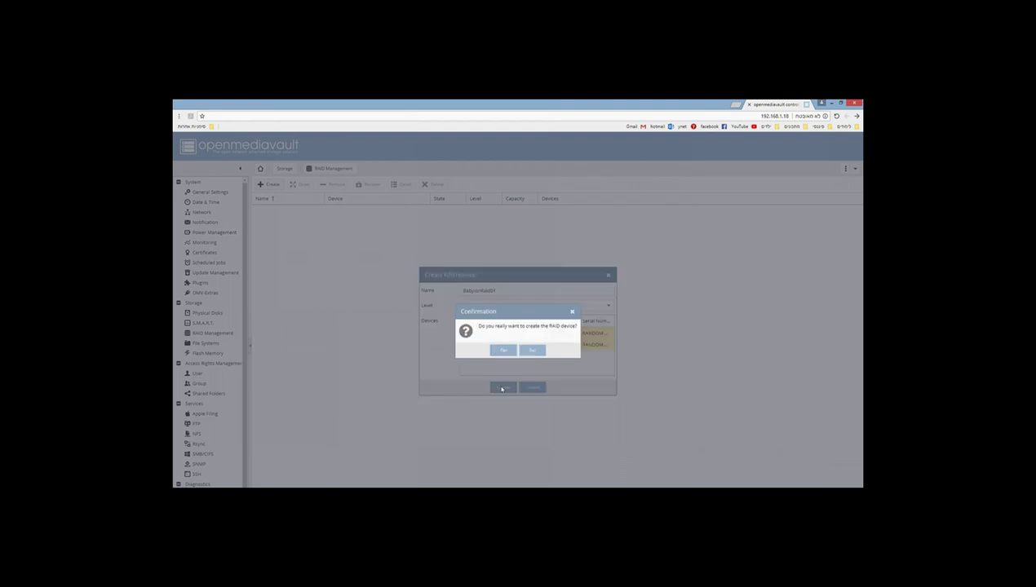
left_click(508, 349)
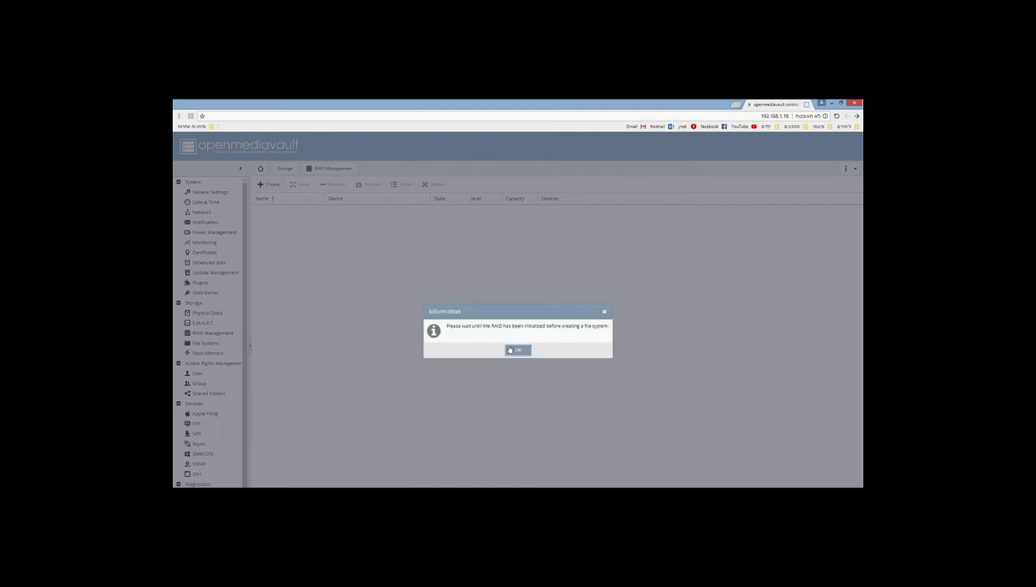
left_click(520, 353)
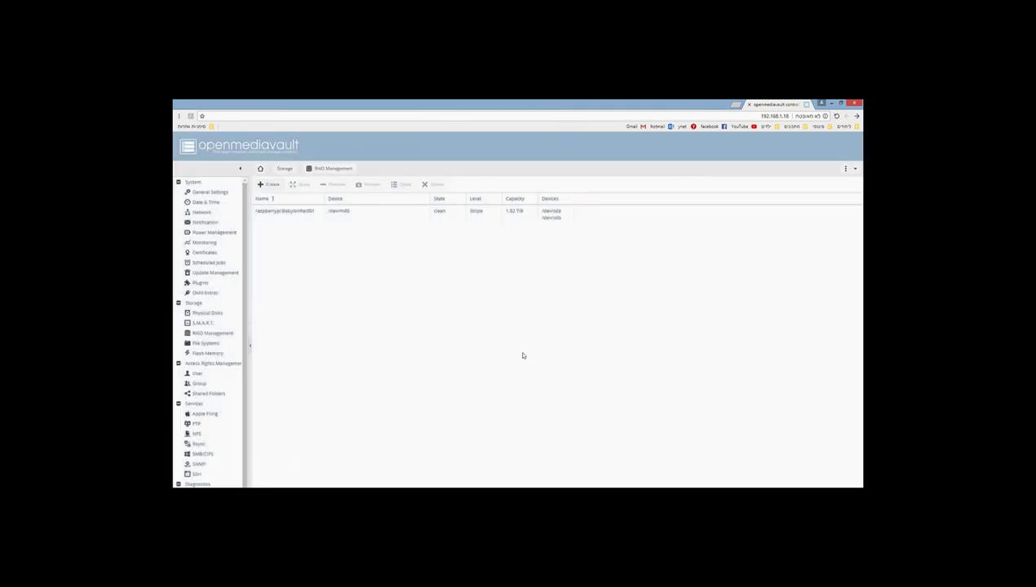
Step: Apply the pending configuration changes for the BabylonRaid01 array
left_click(449, 210)
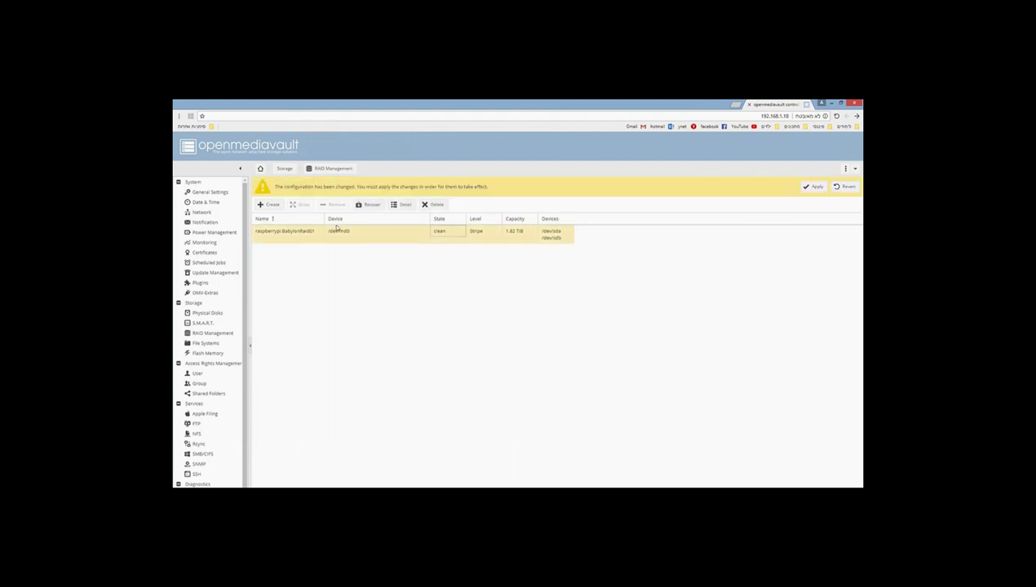
left_click(816, 188)
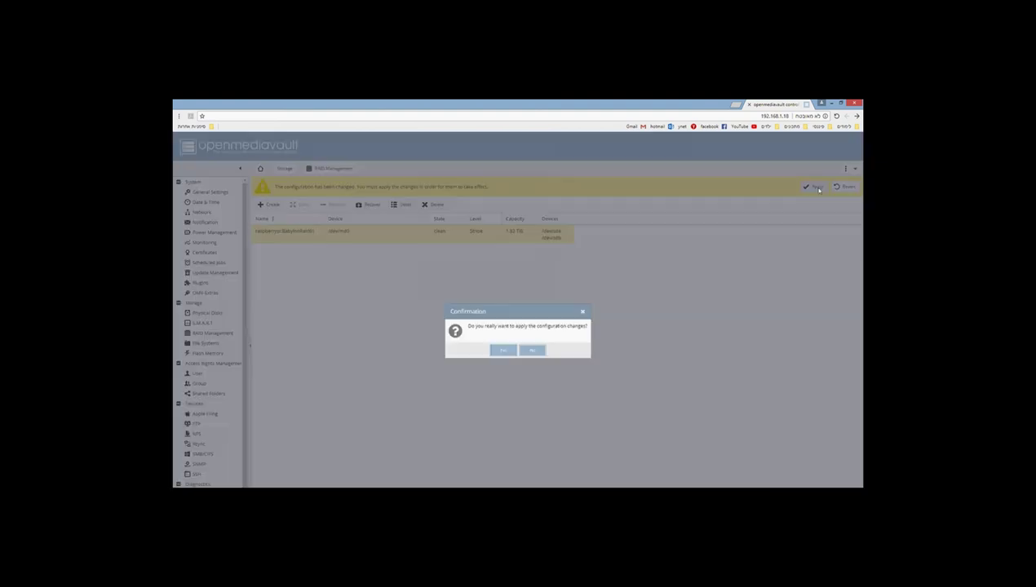
left_click(502, 350)
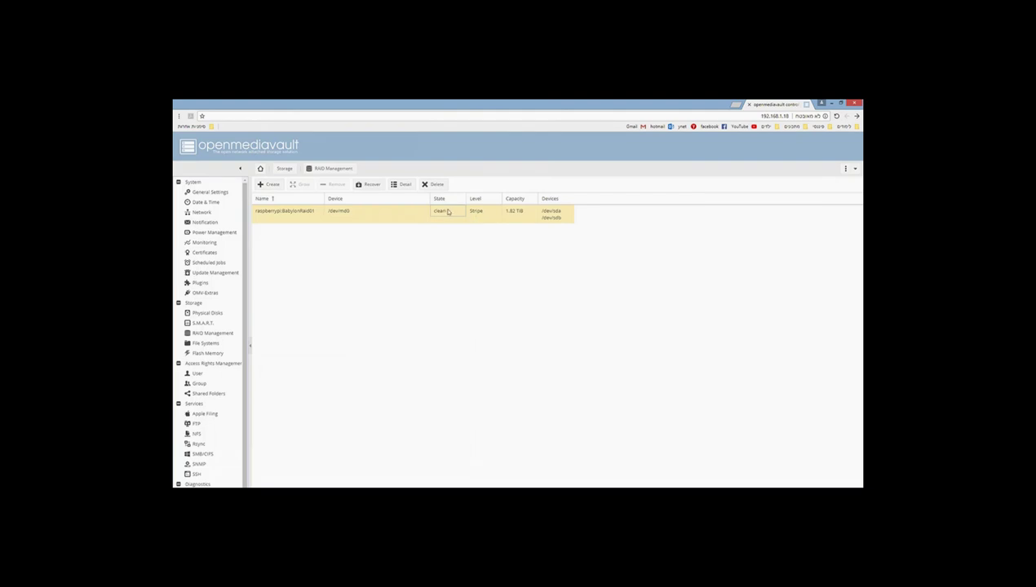
left_click(397, 216)
left_click(440, 214)
Step: Format BabylonRaid01 as EXT4 labelled BabExt4, then begin entering 192.168 as PuTTY's host
left_click(217, 345)
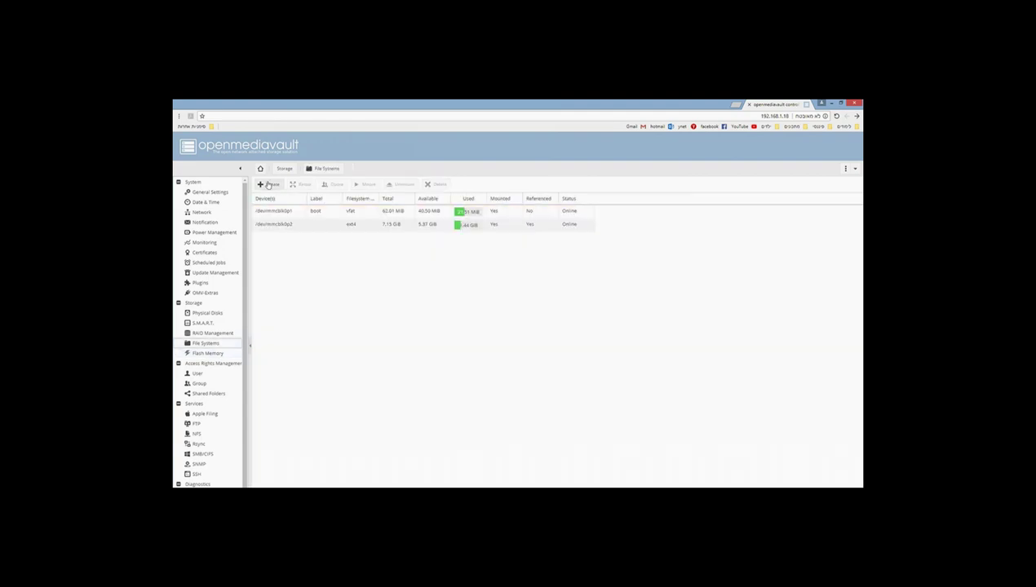
left_click(271, 186)
left_click(522, 313)
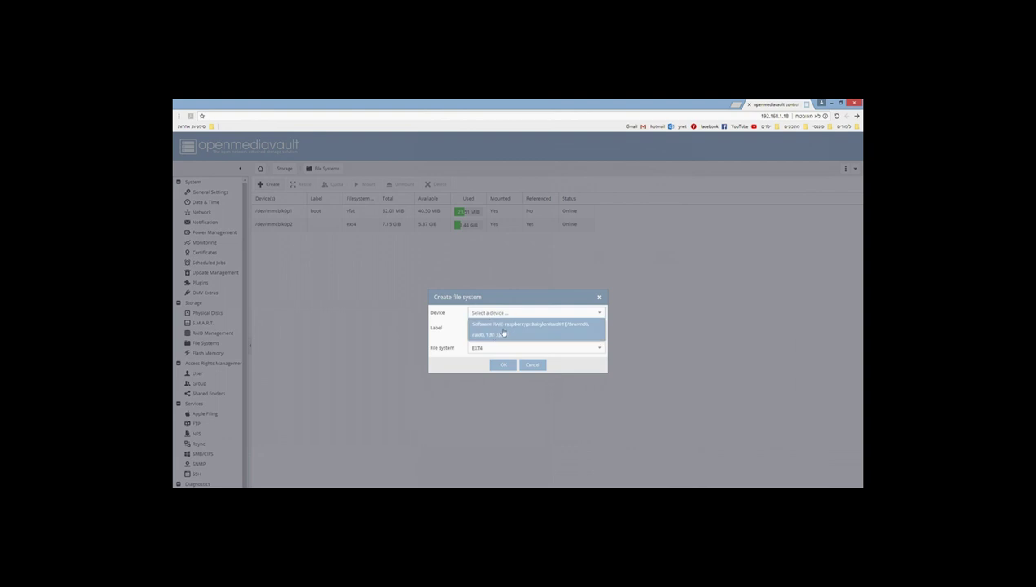
left_click(504, 334)
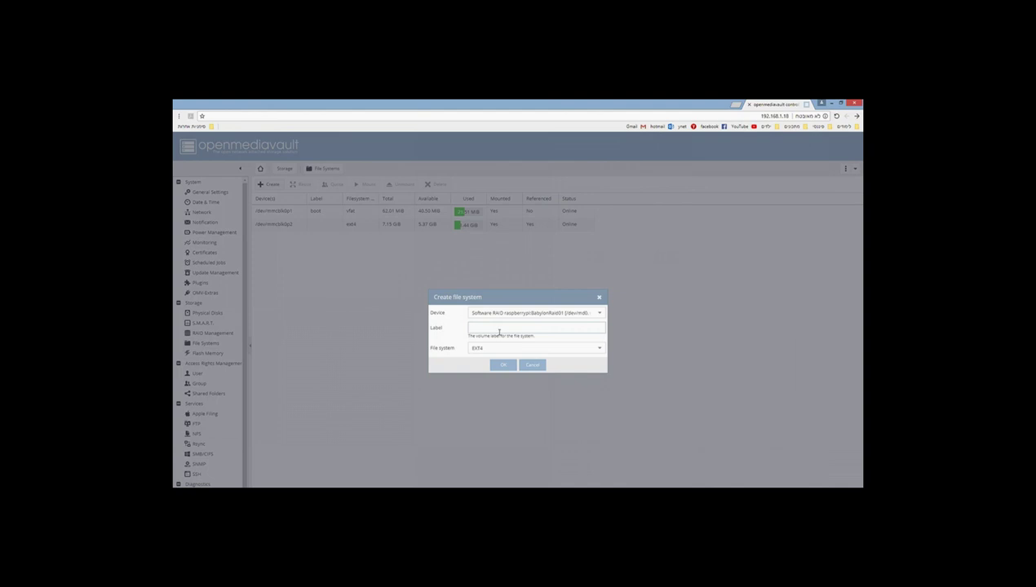
type("BabExt4")
left_click(487, 348)
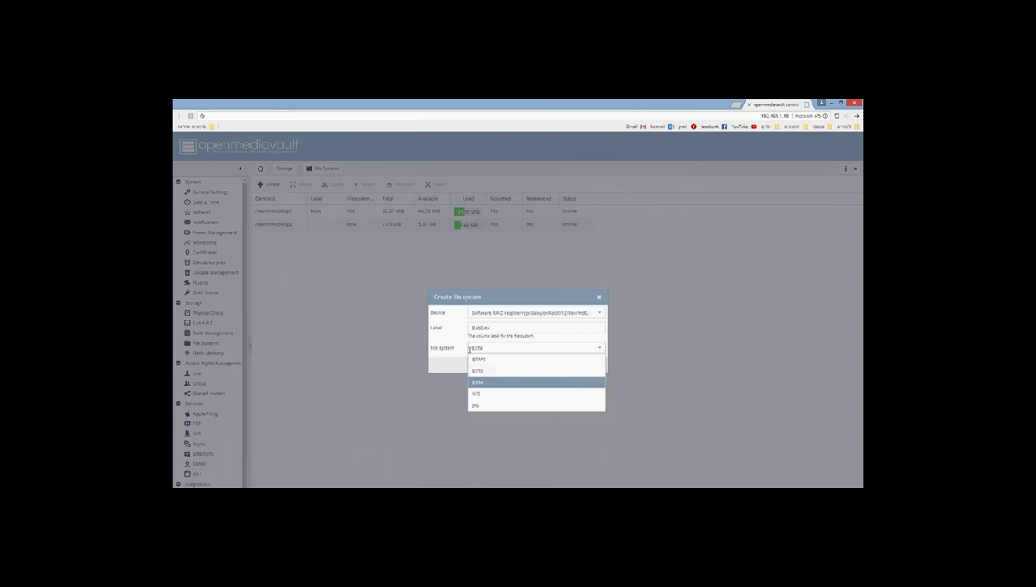
left_click(522, 382)
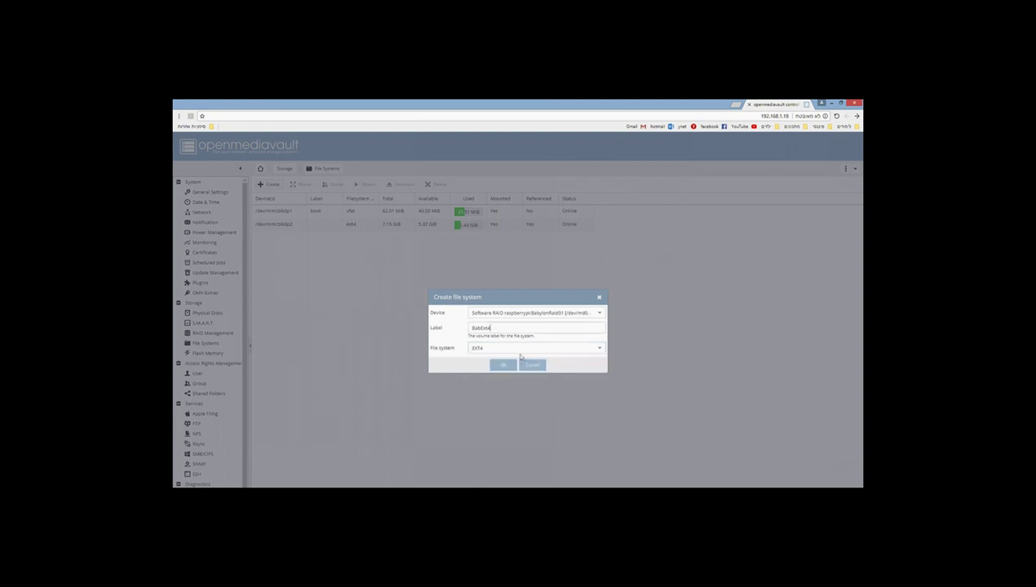
left_click(506, 366)
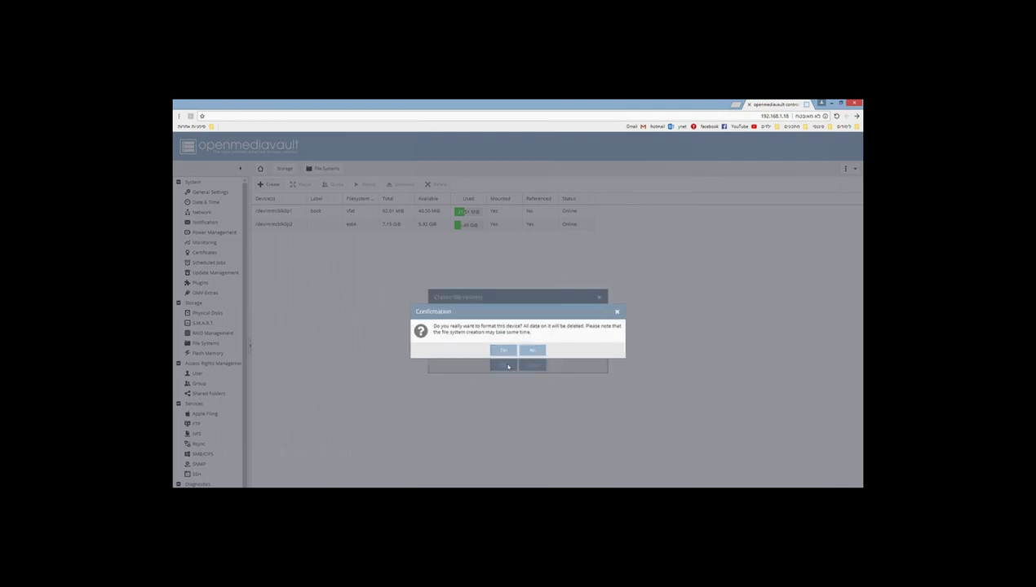
left_click(505, 349)
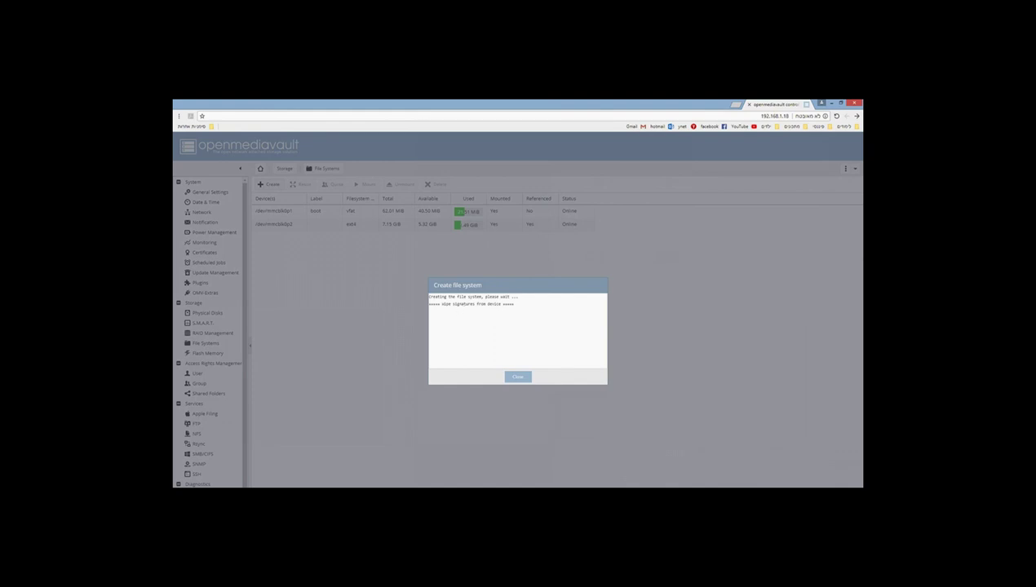
type("192.168")
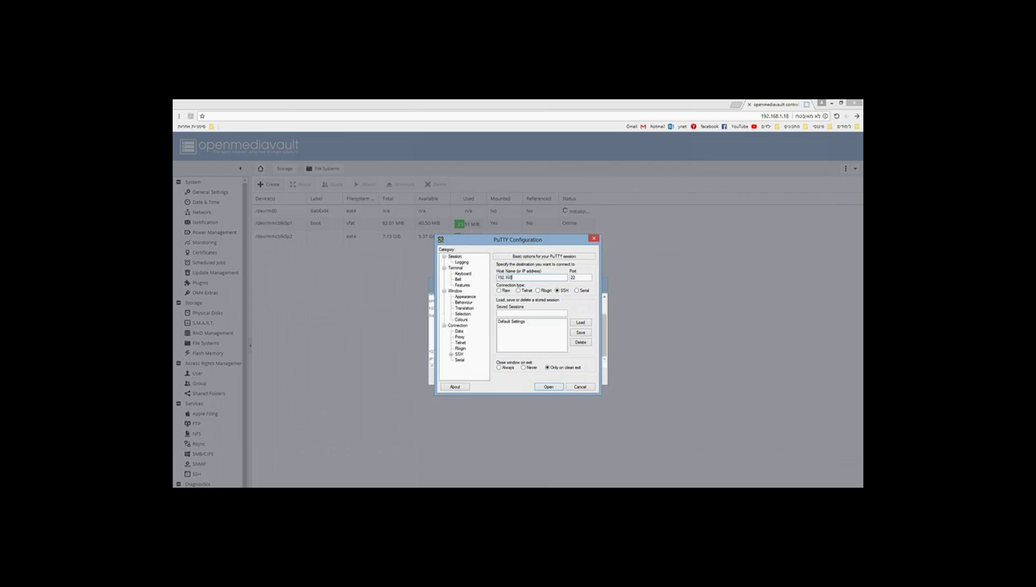
Step: Connect PuTTY to 192.168.1.18, abandoning the mistyped address first
left_click_drag(525, 236, 708, 308)
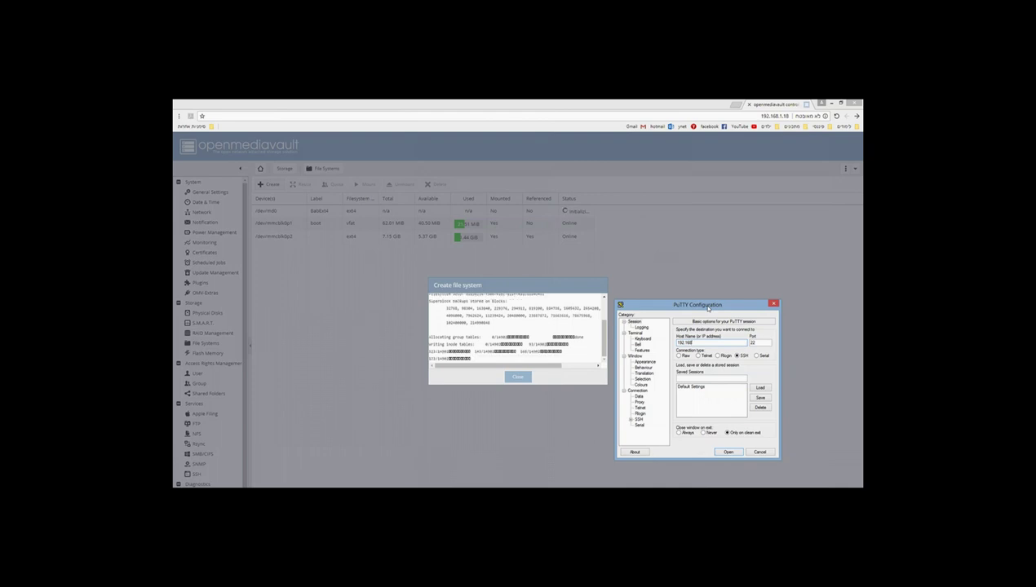
type(".1.88")
key("Return")
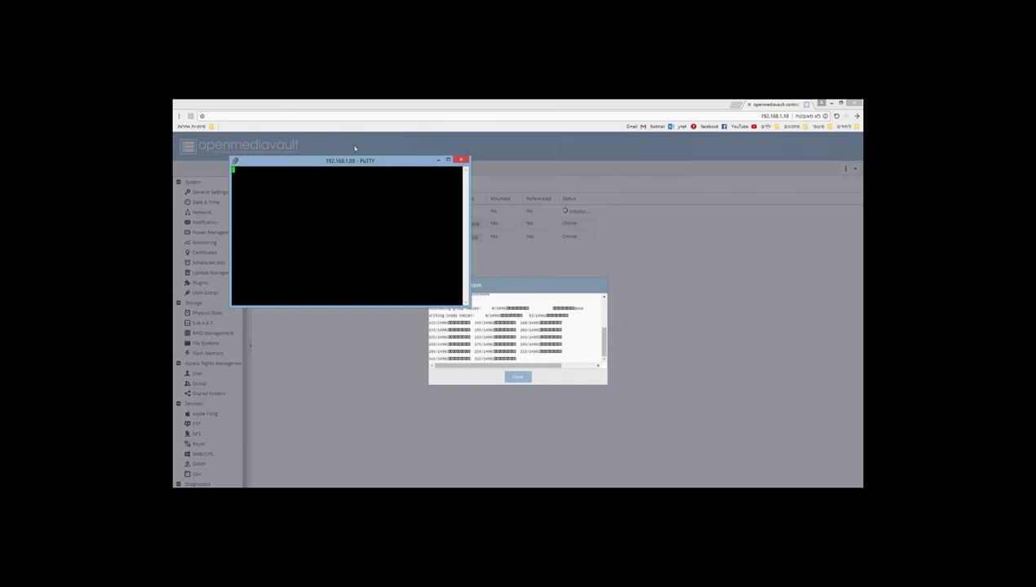
left_click(461, 159)
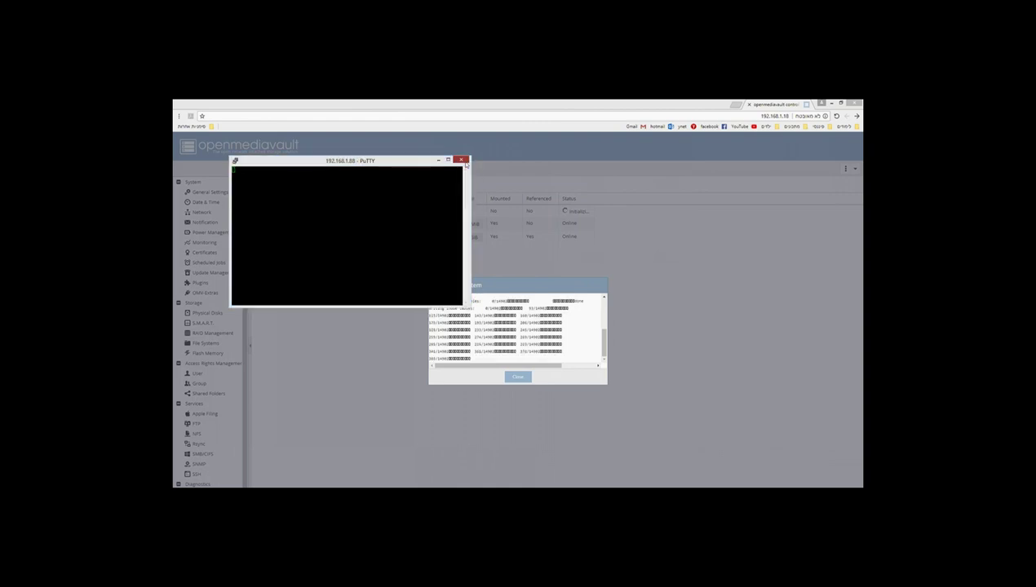
left_click(527, 346)
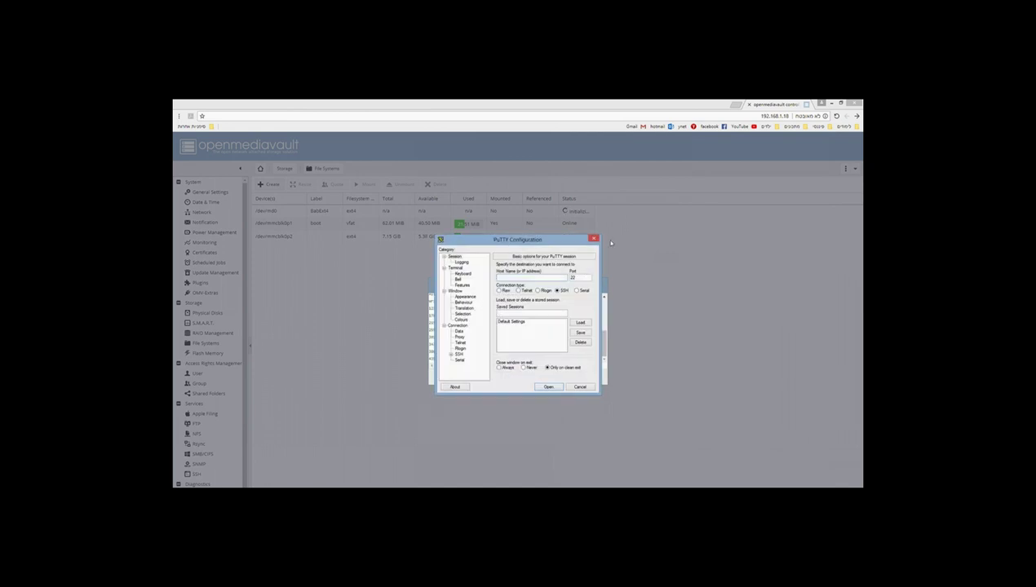
type(".16")
key("Return")
Step: Log in as root, run iostat for live disk statistics, and move the terminal aside
type("root")
key("Return")
key("Return")
type("mdadm --assemble md")
key("BackSpace")
key("BackSpace")
key("BackSpace")
key("BackSpace")
key("BackSpace")
key("BackSpace")
key("BackSpace")
key("BackSpace")
key("BackSpace")
key("BackSpace")
key("BackSpace")
key("BackSpace")
key("BackSpace")
key("BackSpace")
key("BackSpace")
key("BackSpace")
key("BackSpace")
key("BackSpace")
key("BackSpace")
key("BackSpace")
key("Up")
key("Up")
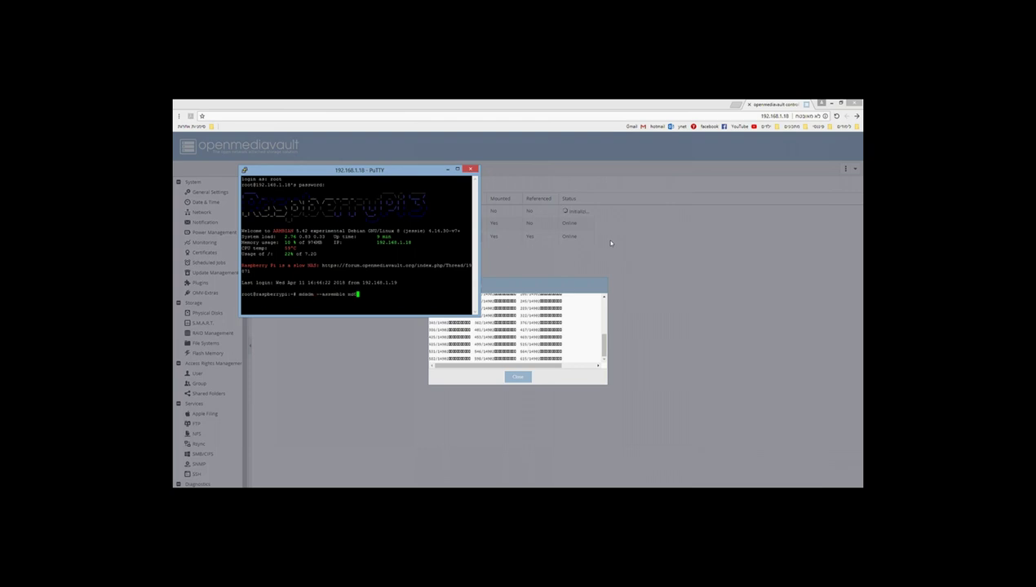
key("Return")
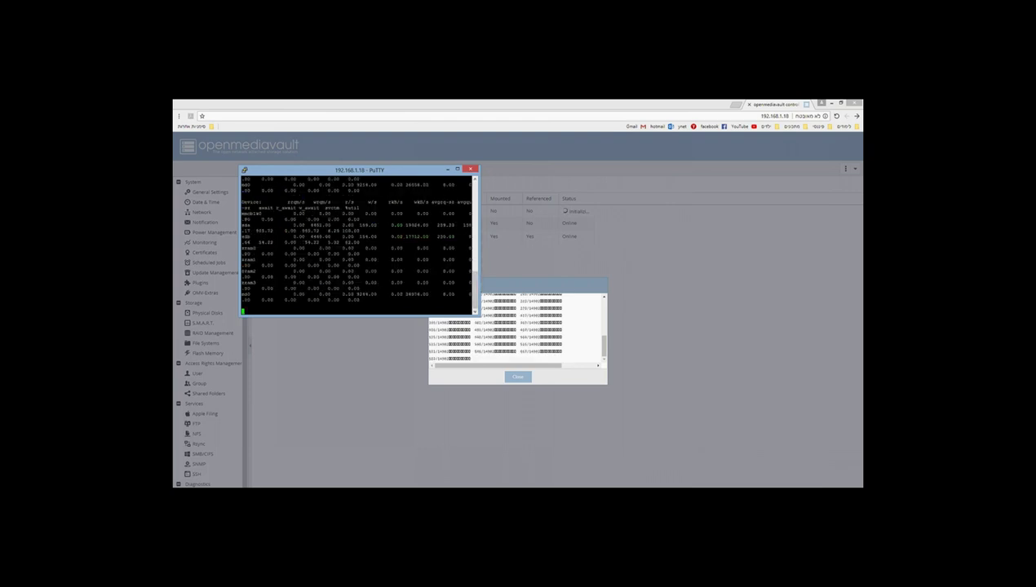
left_click_drag(372, 166, 711, 162)
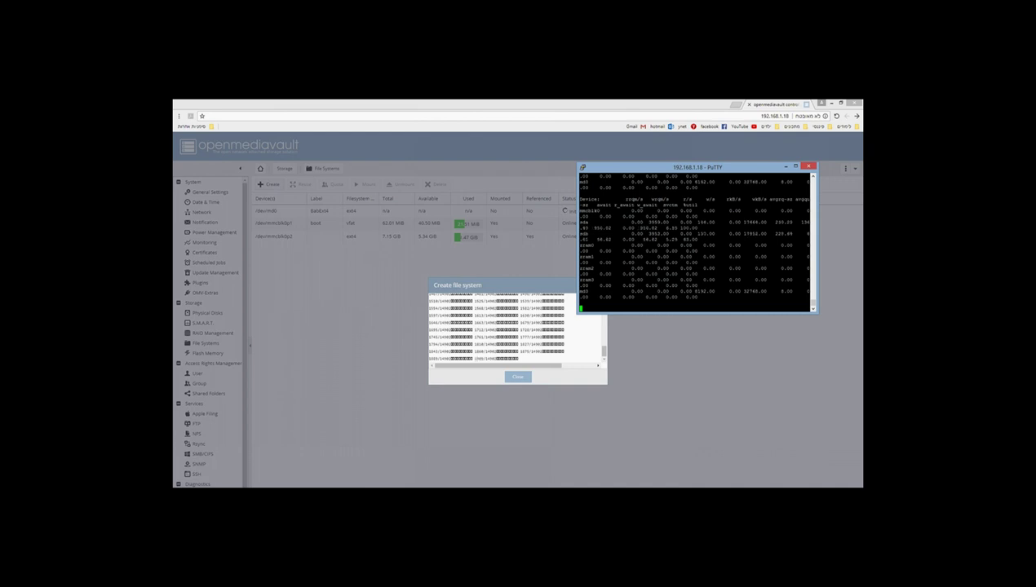
Step: Close the completed Create file system dialog and view the Online BabExt4 entry on /dev/md0
left_click(336, 475)
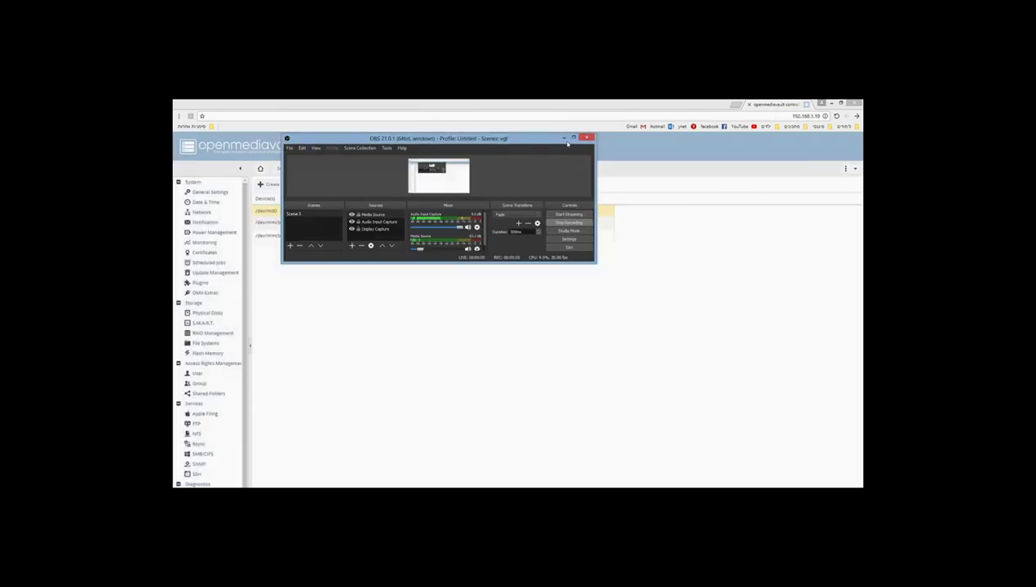
left_click(564, 138)
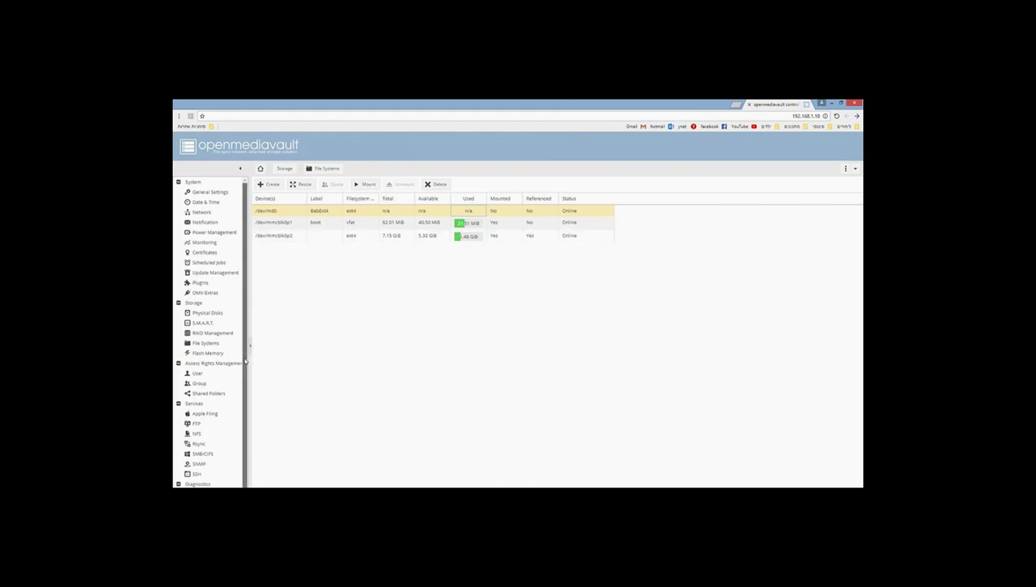
scroll(246, 389, "down", 1)
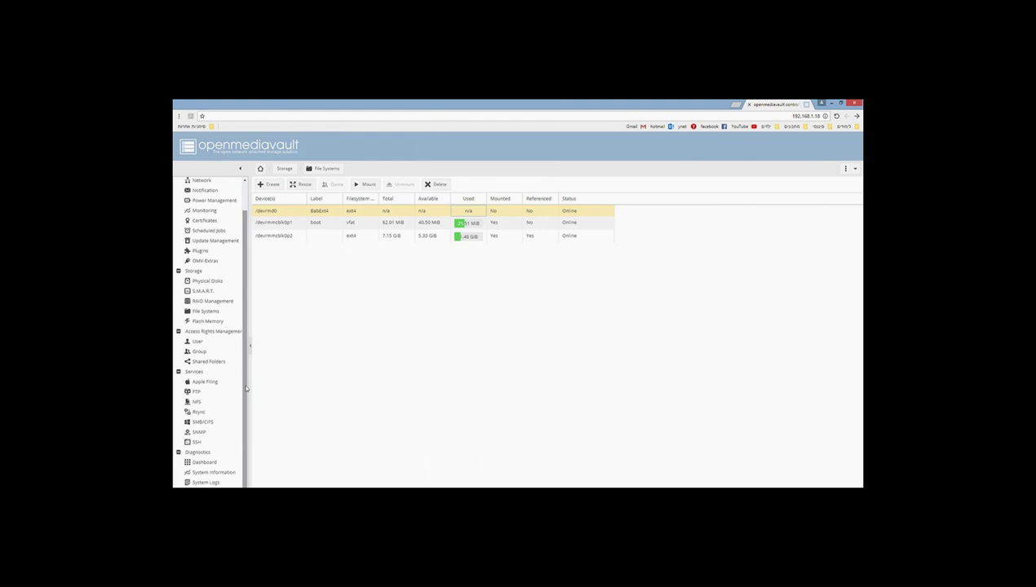
Step: Begin a shared folder named BatSha, try choosing a device, then cancel the dialog
left_click(210, 362)
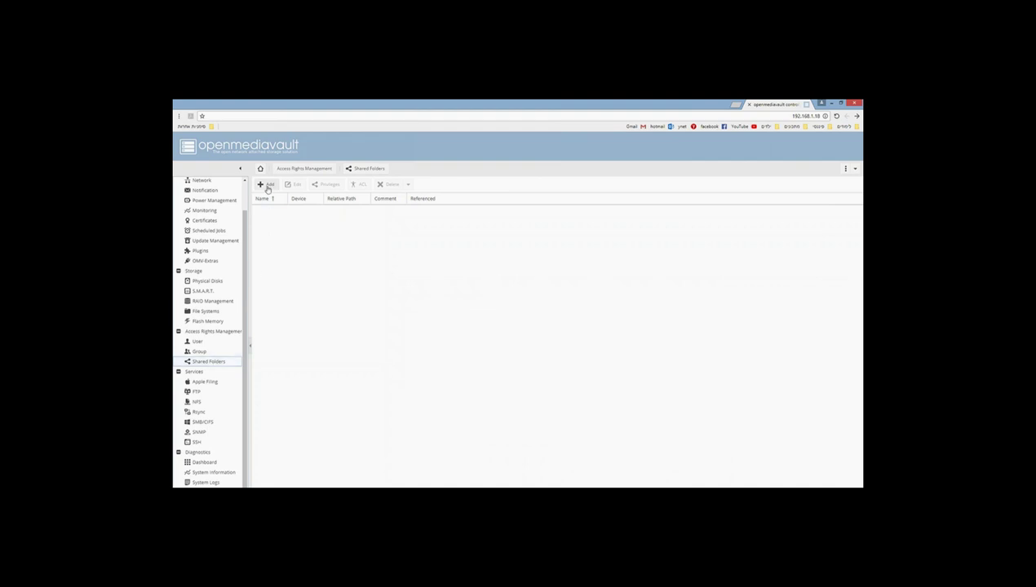
left_click(268, 186)
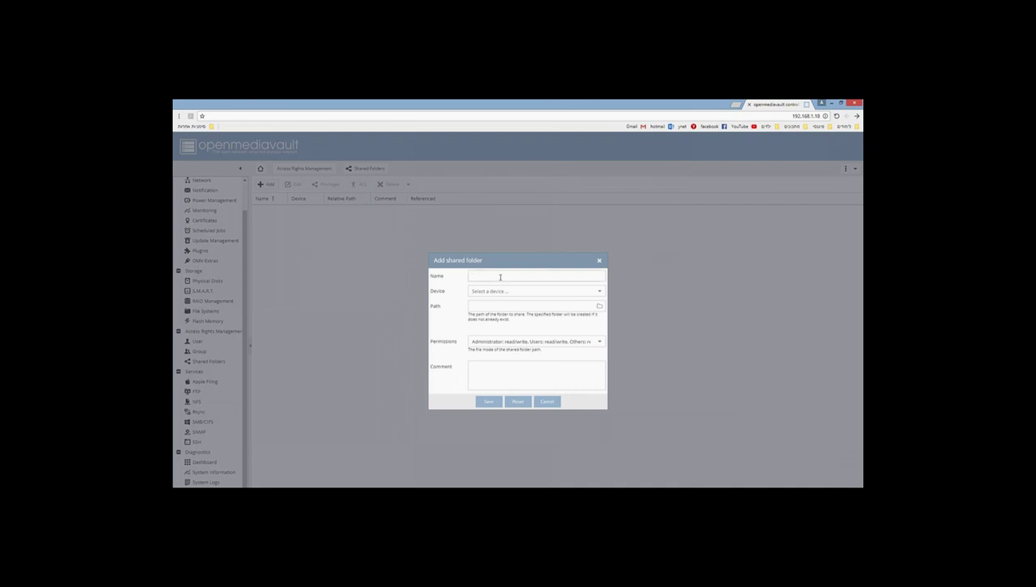
type("Bat")
type("Share")
left_click(524, 291)
left_click(600, 293)
left_click(540, 400)
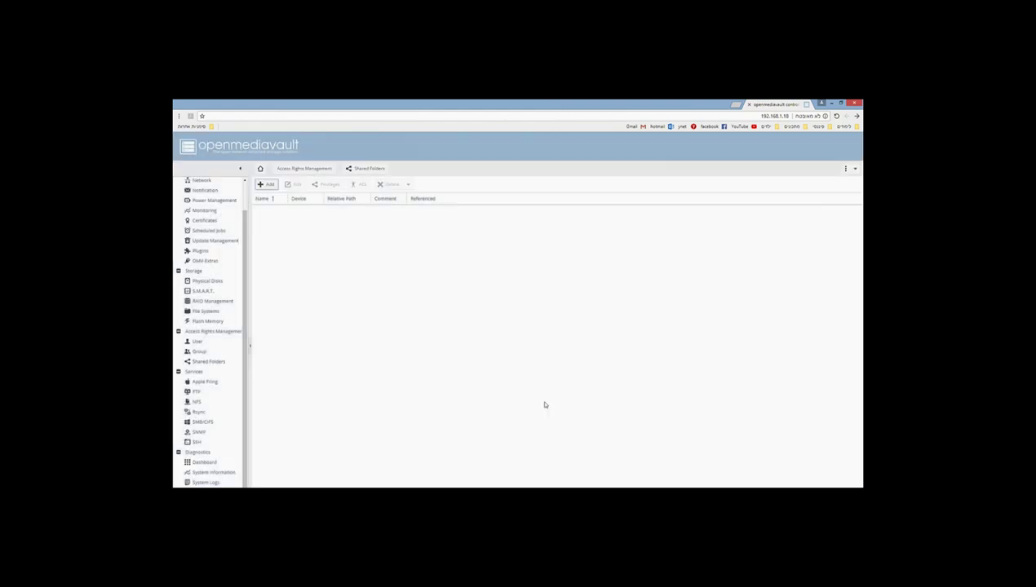
Step: Mount BabExt4 on /dev/md0 and apply the configuration change
left_click(206, 311)
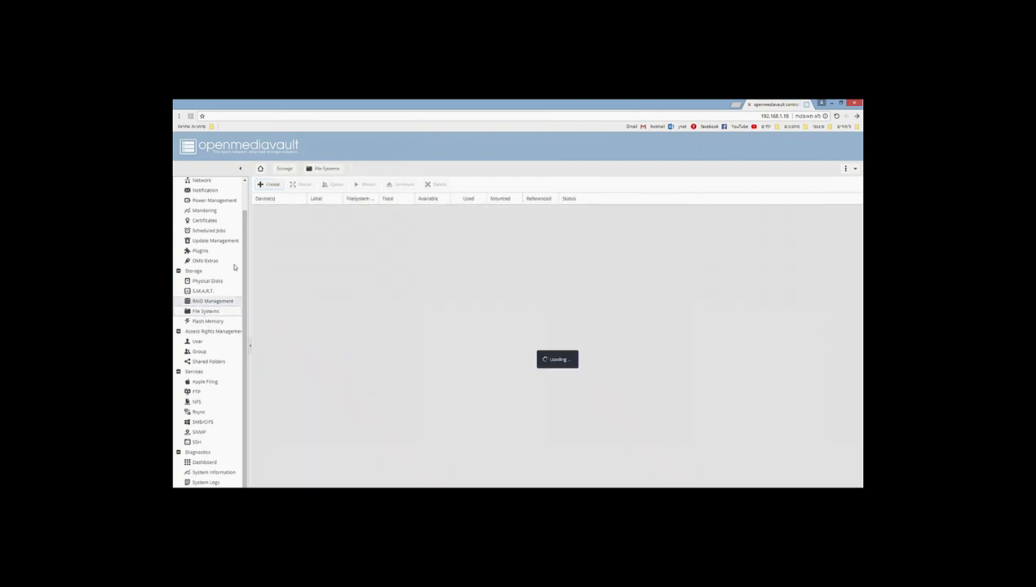
left_click(308, 213)
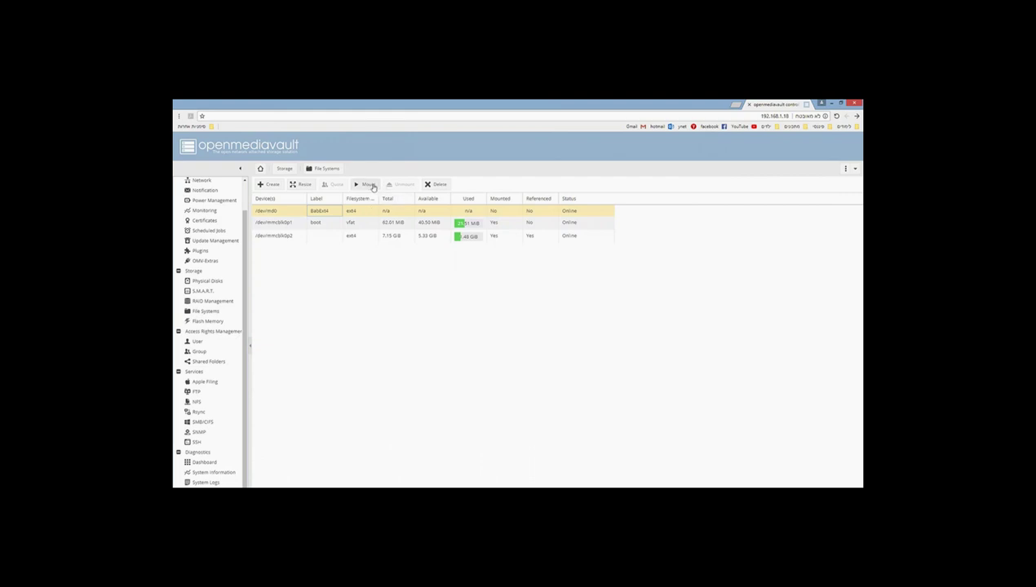
left_click(369, 185)
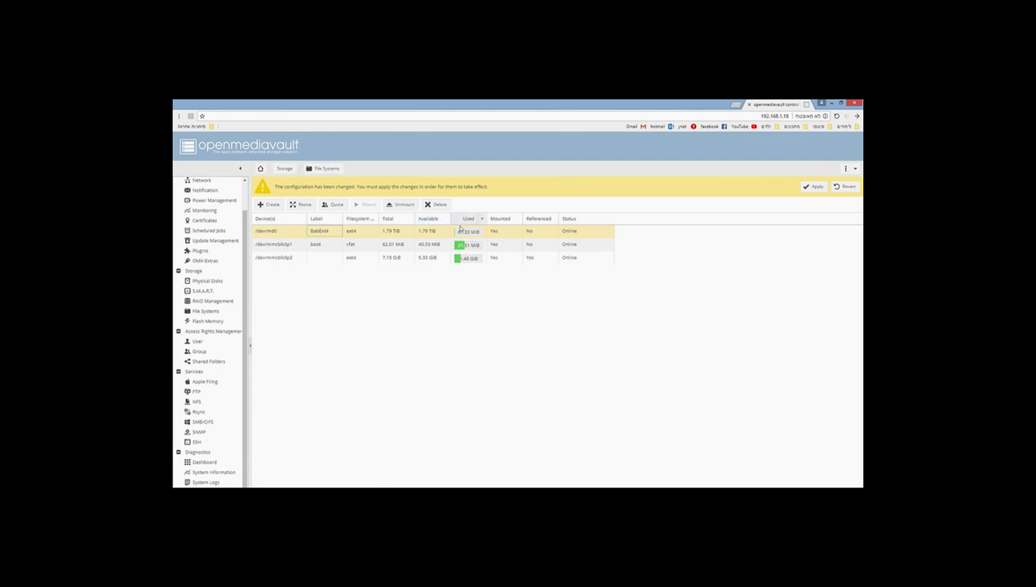
left_click(814, 187)
left_click(503, 349)
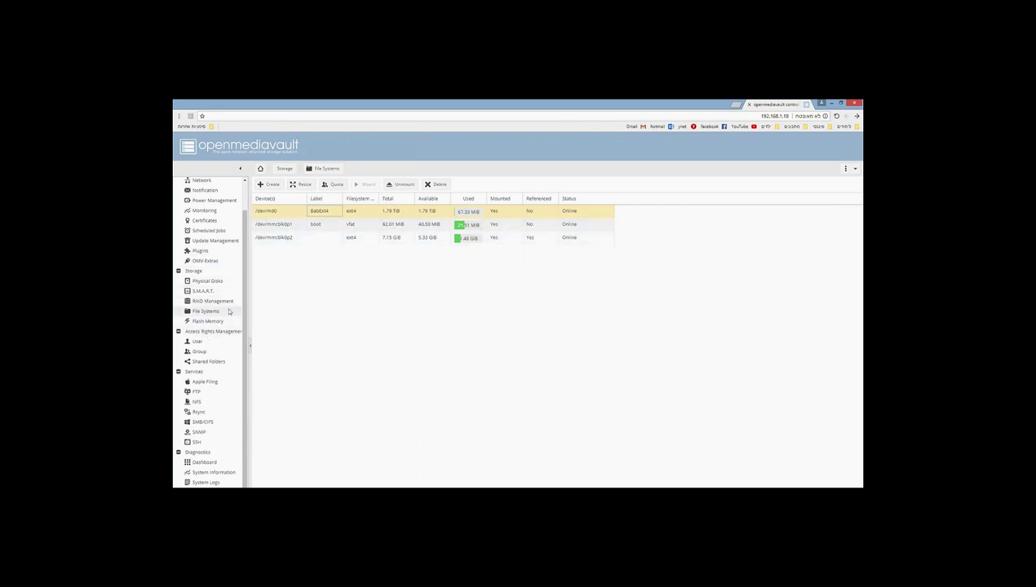
Step: Add a shared folder named BabShare on the BabExt4 device
left_click(209, 362)
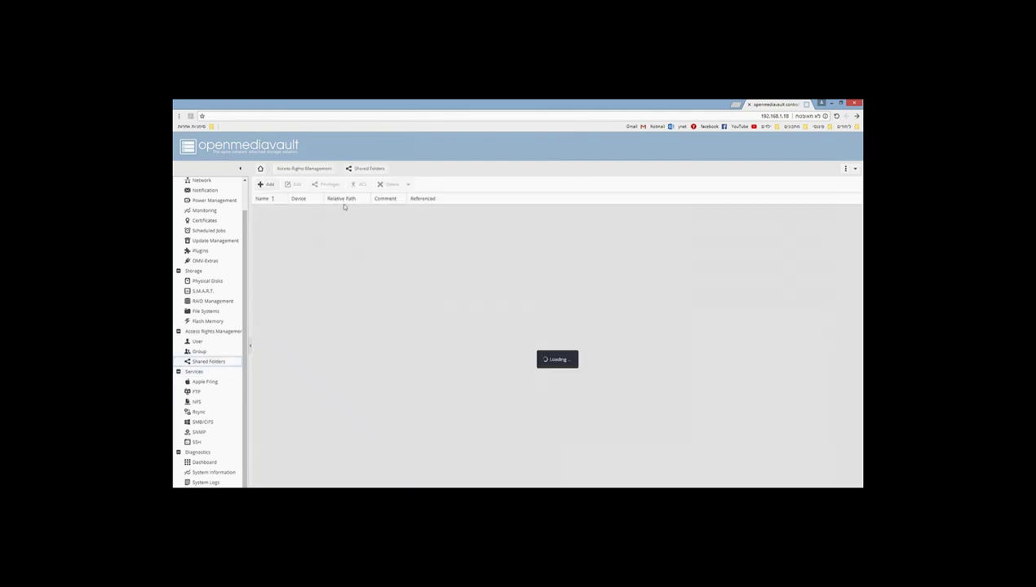
left_click(263, 184)
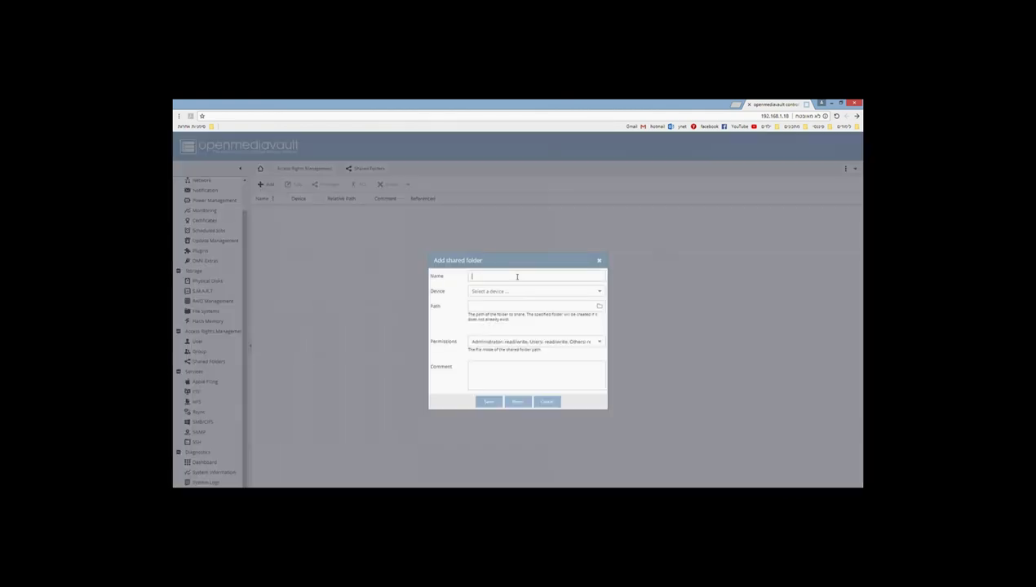
type("BabShare")
left_click(516, 295)
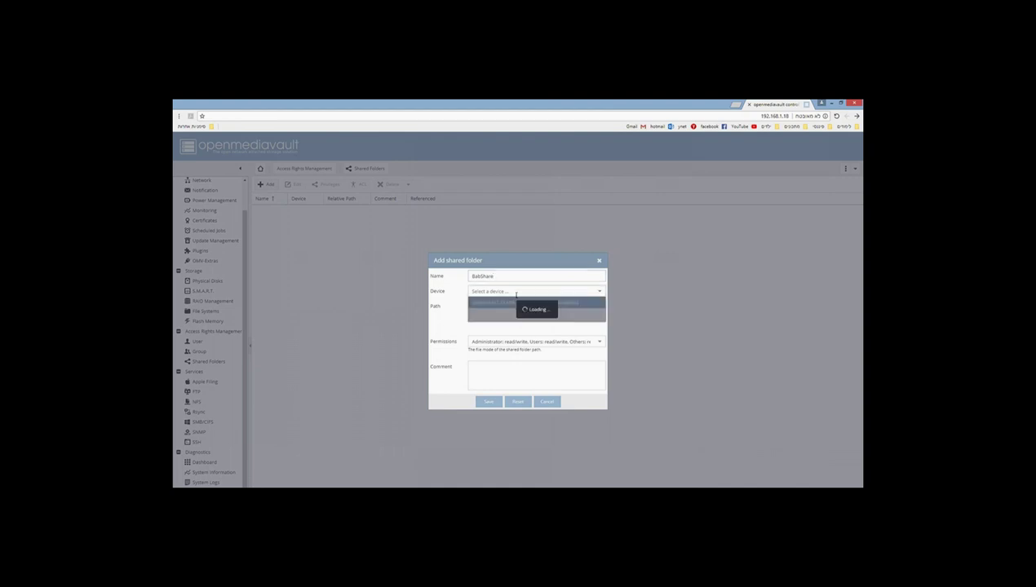
left_click(491, 301)
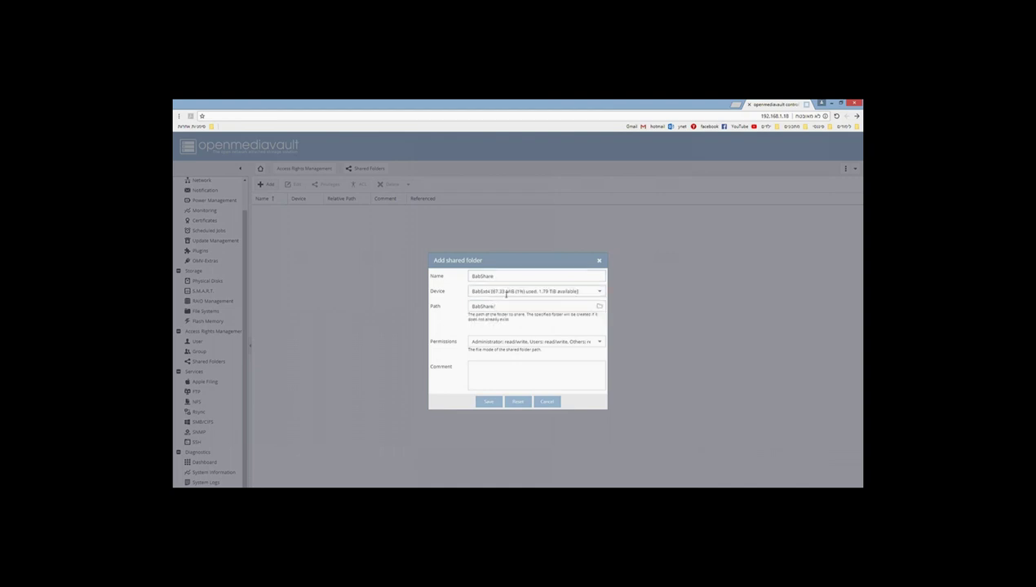
Step: Give it Everyone: read/write permissions and the comment 'Test', then save it
left_click(505, 342)
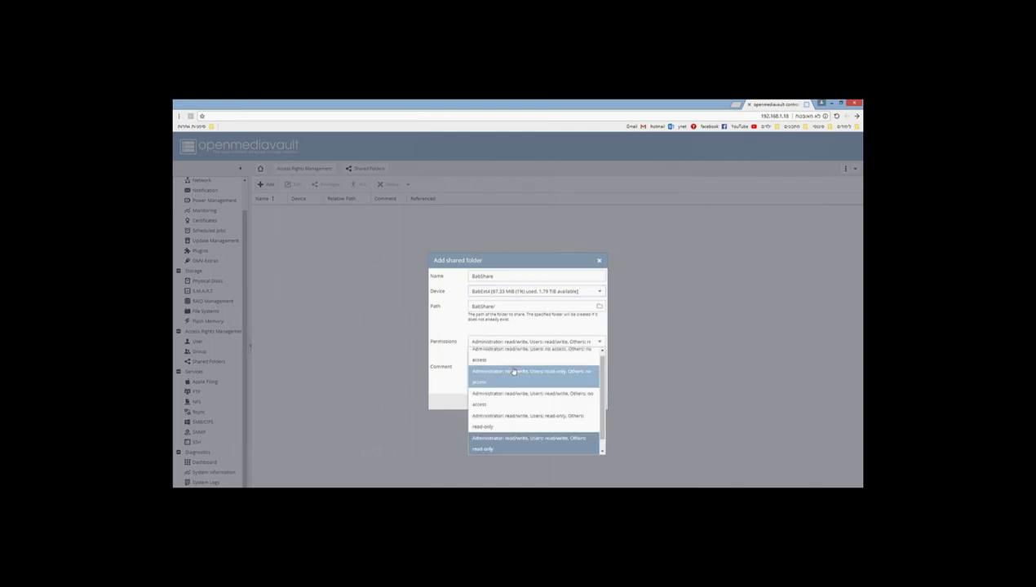
scroll(514, 445, "down", 1)
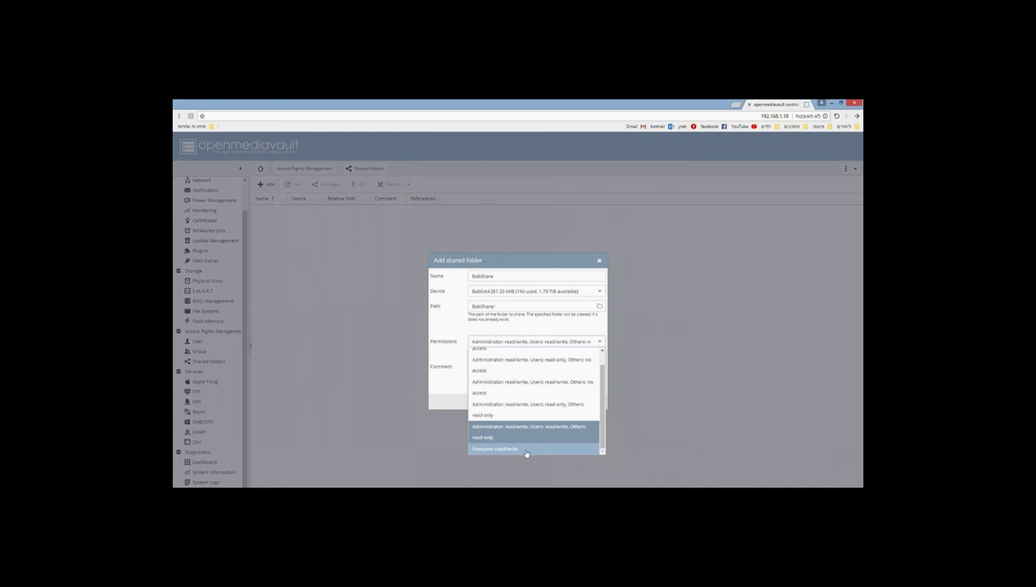
left_click(526, 450)
left_click(497, 376)
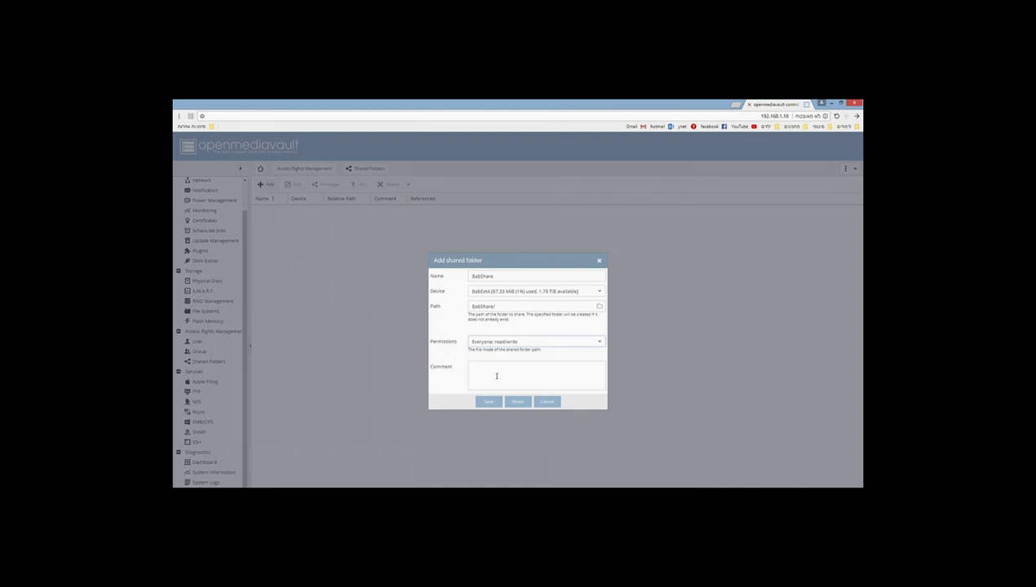
type("Test")
left_click(489, 401)
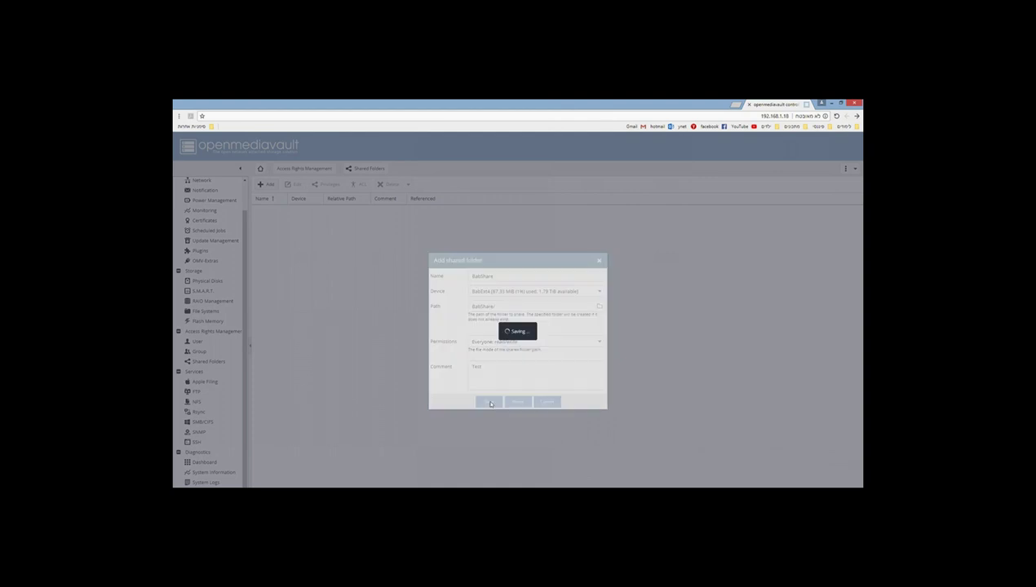
left_click(361, 213)
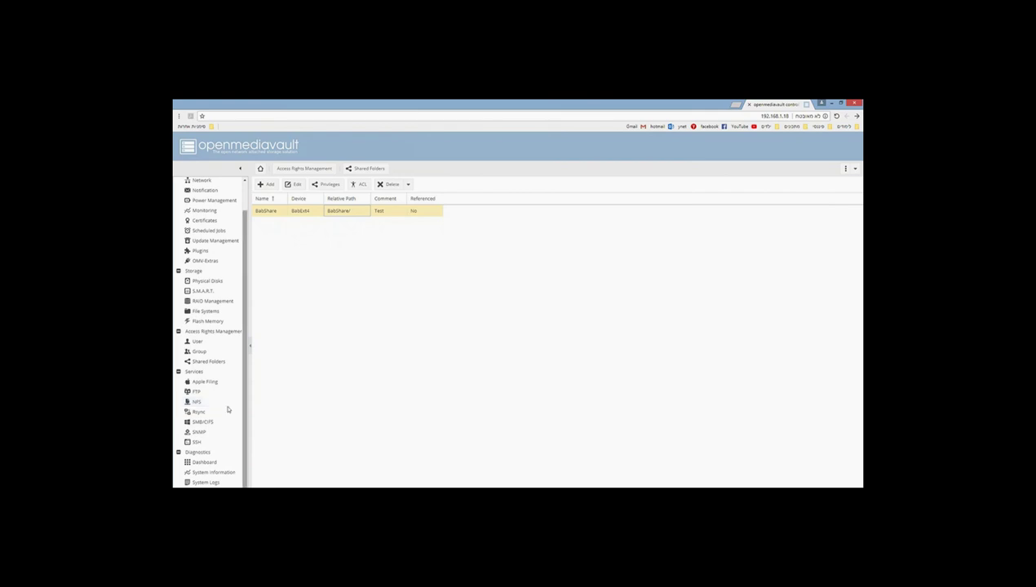
Step: Enable the SMB/CIFS service, save the setting, and apply the pending configuration change
left_click(204, 421)
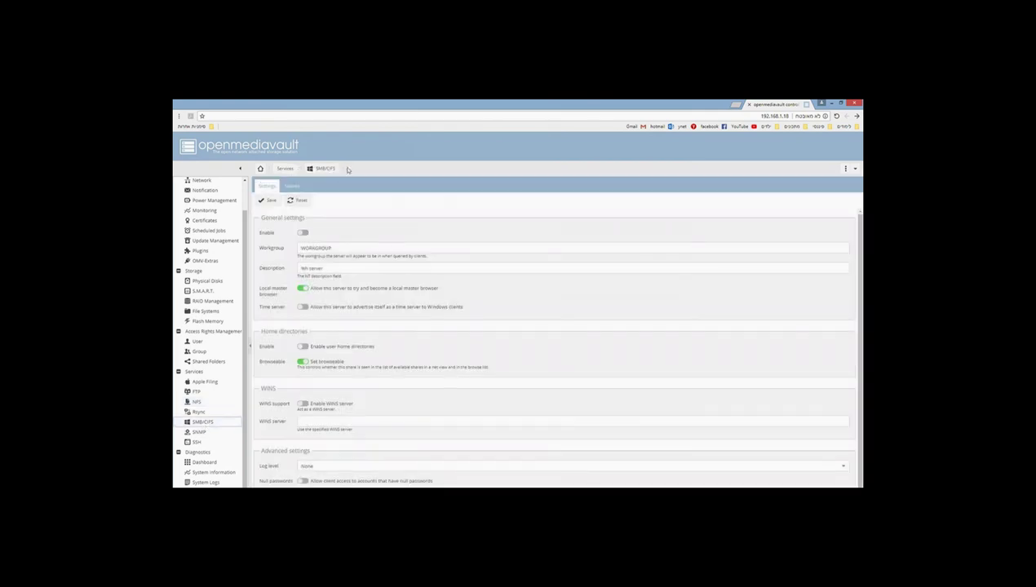
left_click(303, 233)
scroll(334, 266, "down", 1)
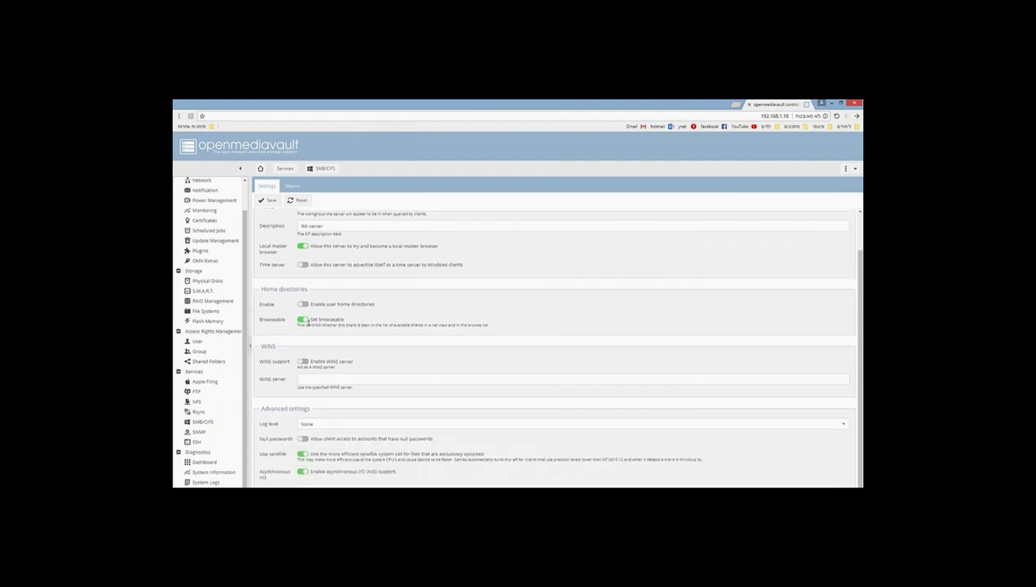
scroll(353, 441, "up", 3)
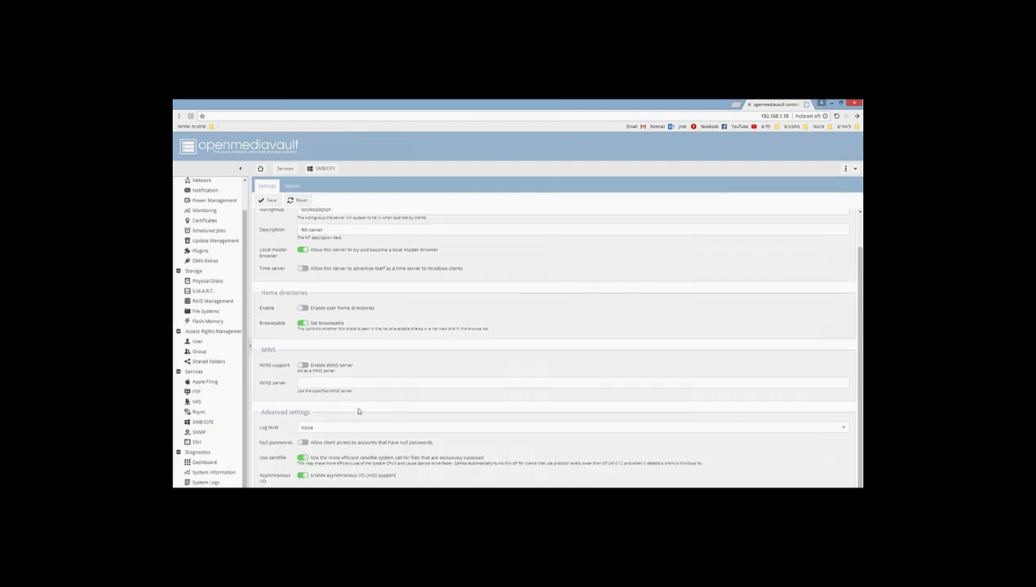
left_click(292, 186)
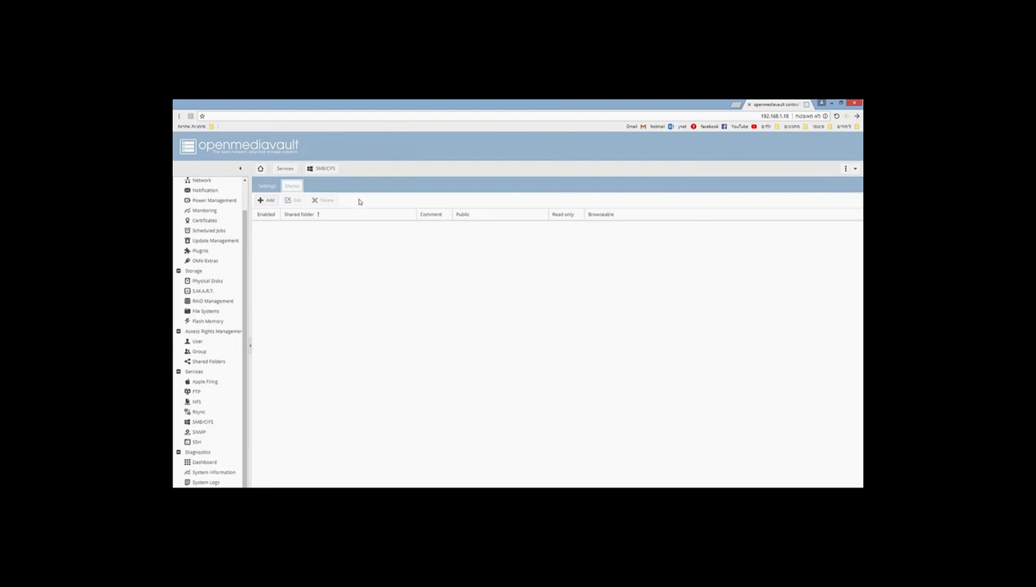
left_click(267, 186)
left_click(272, 200)
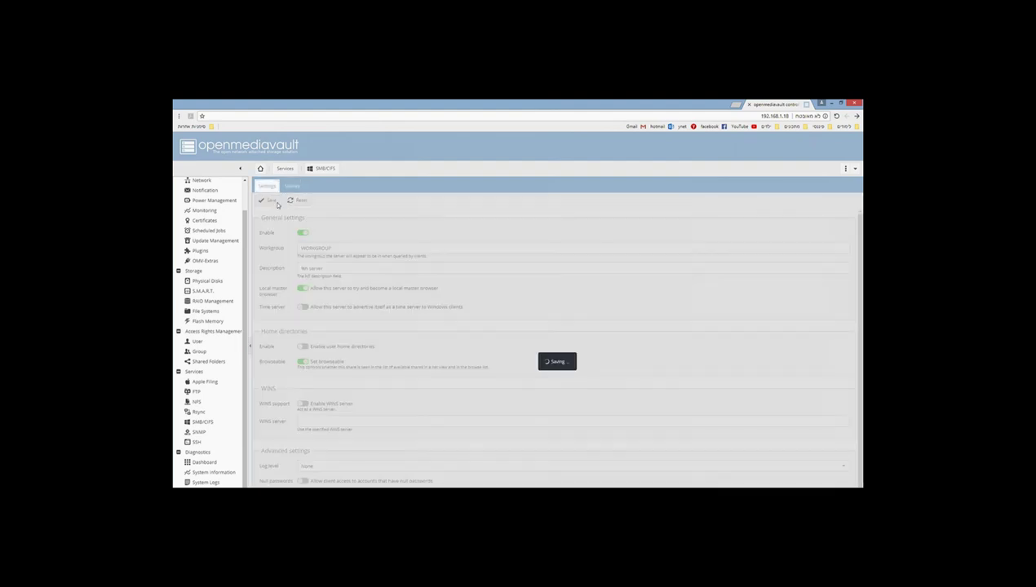
left_click(815, 187)
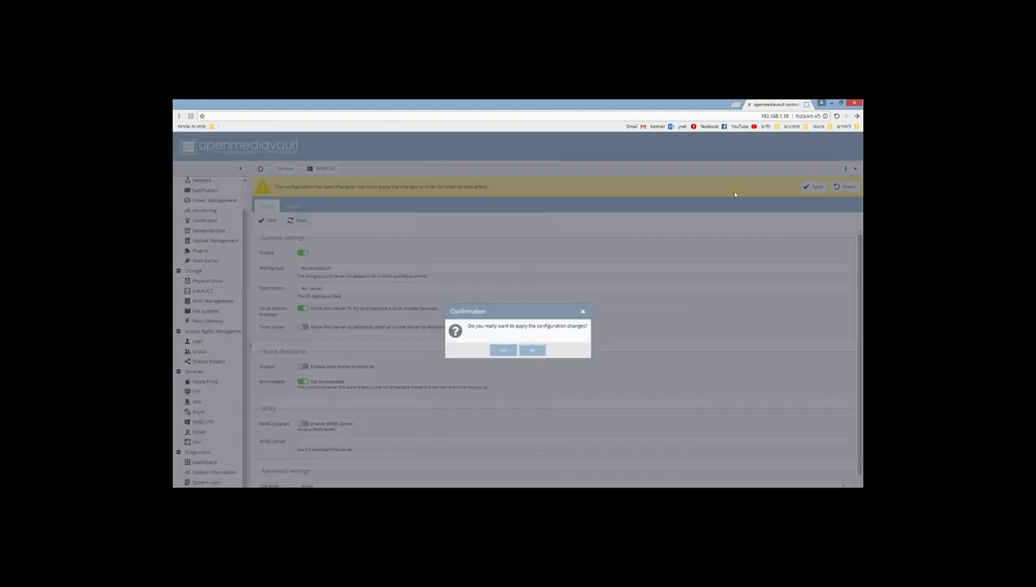
left_click(503, 350)
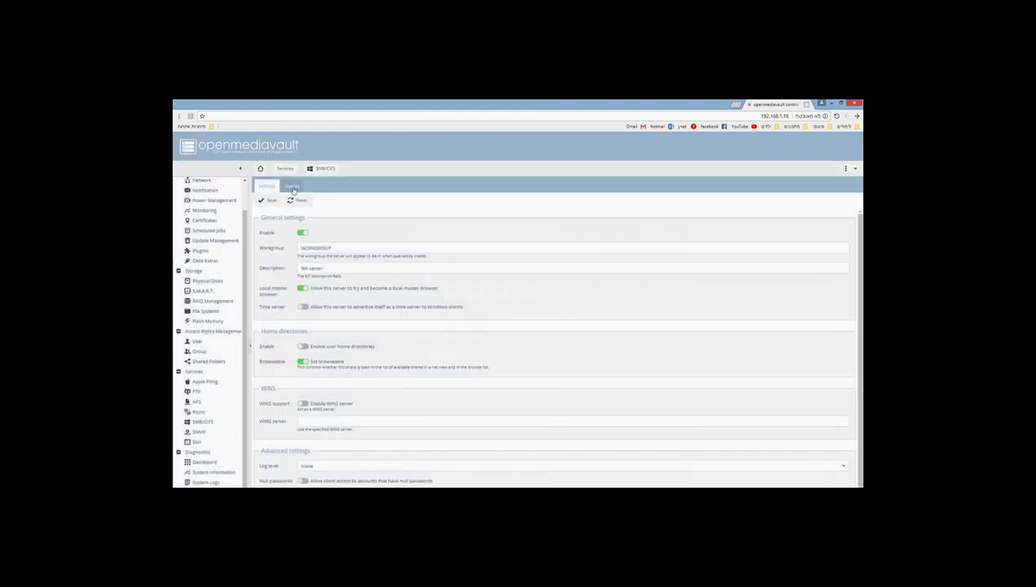
Step: Start a new SMB share and choose BabShare as its shared folder
left_click(292, 187)
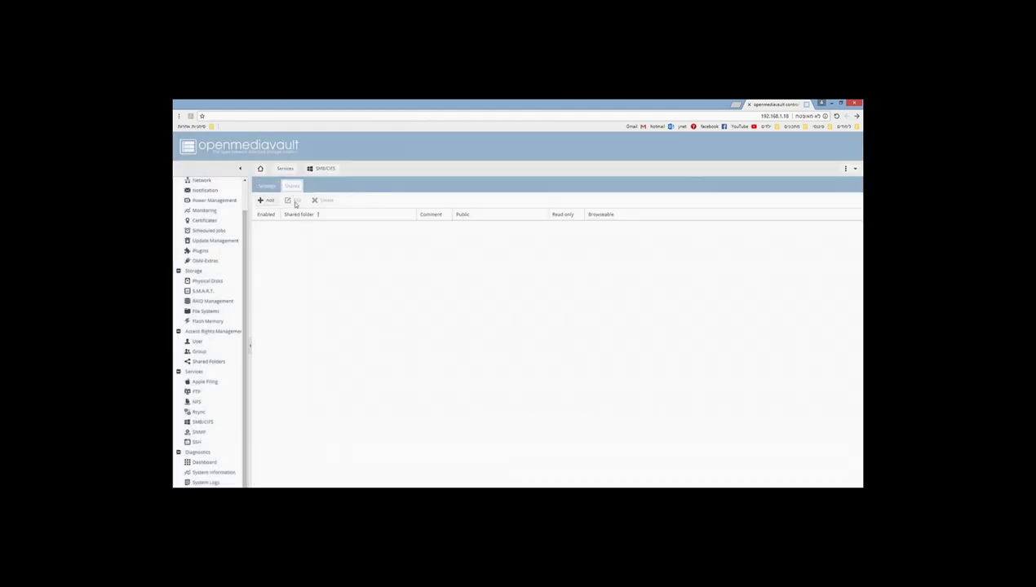
left_click(265, 202)
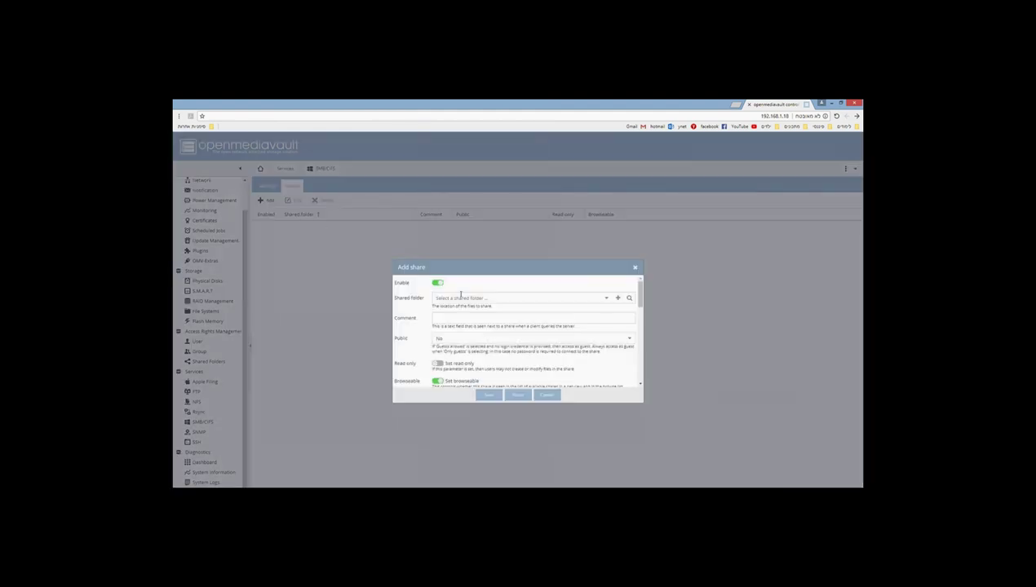
left_click(608, 298)
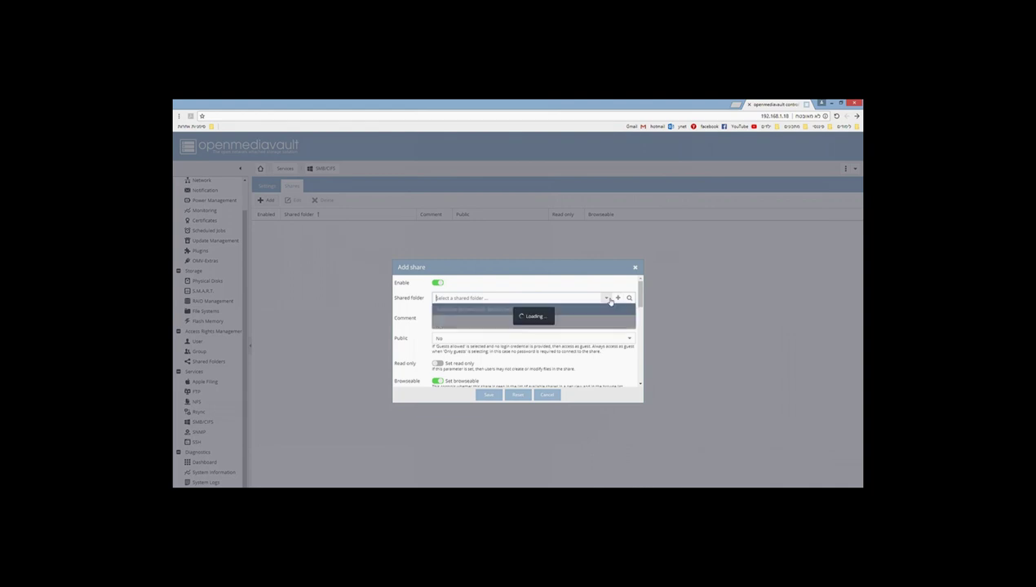
left_click(491, 310)
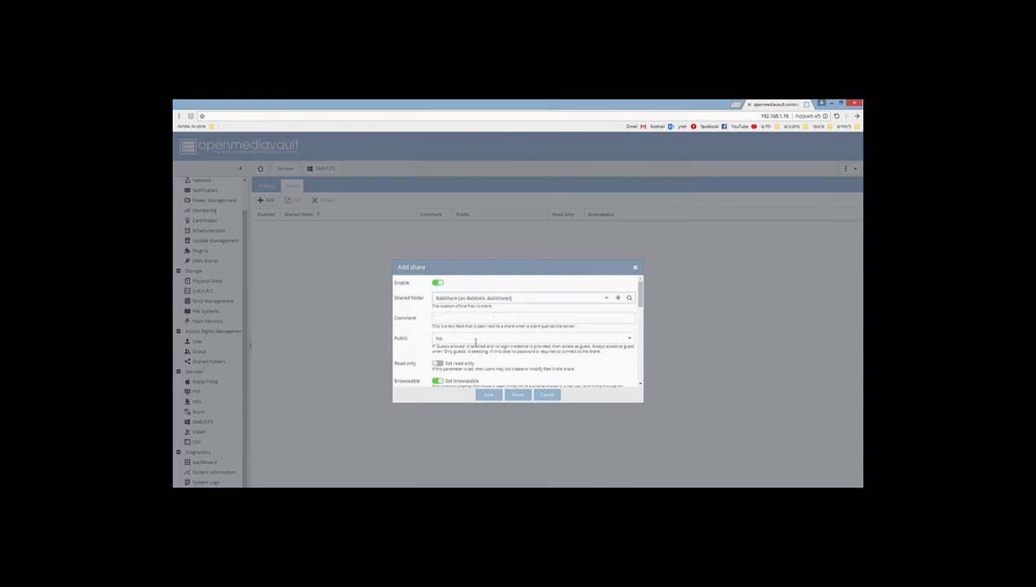
Step: Review the share options and set Public to Guests allowed
scroll(476, 341, "down", 1)
scroll(461, 339, "down", 1)
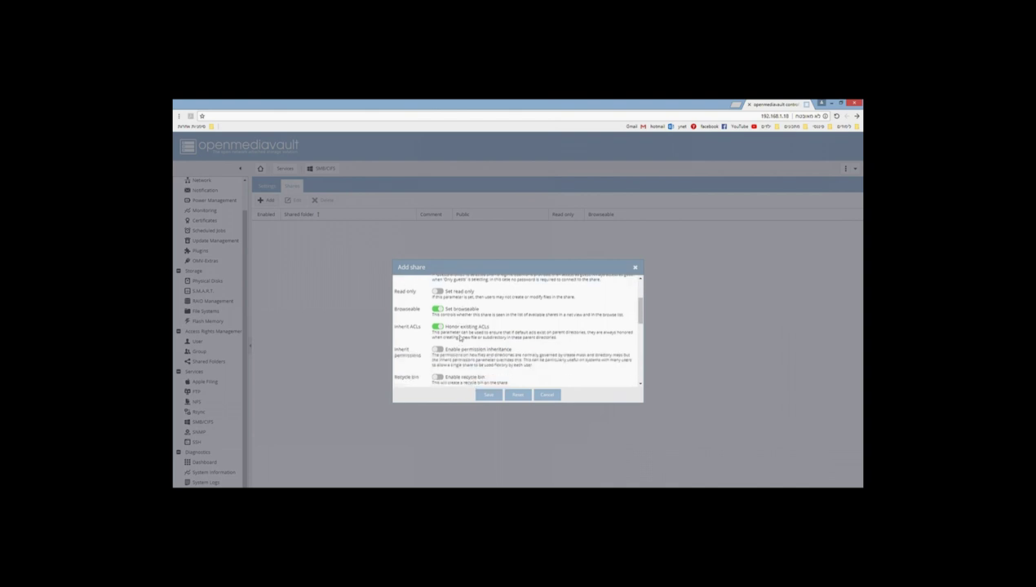
scroll(447, 324, "down", 2)
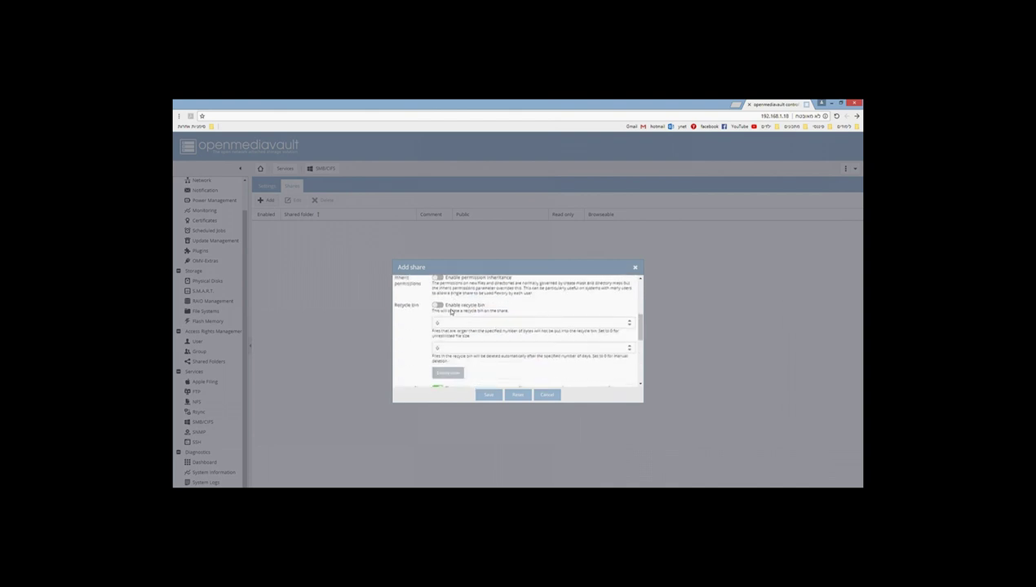
scroll(457, 320, "down", 1)
scroll(466, 329, "down", 2)
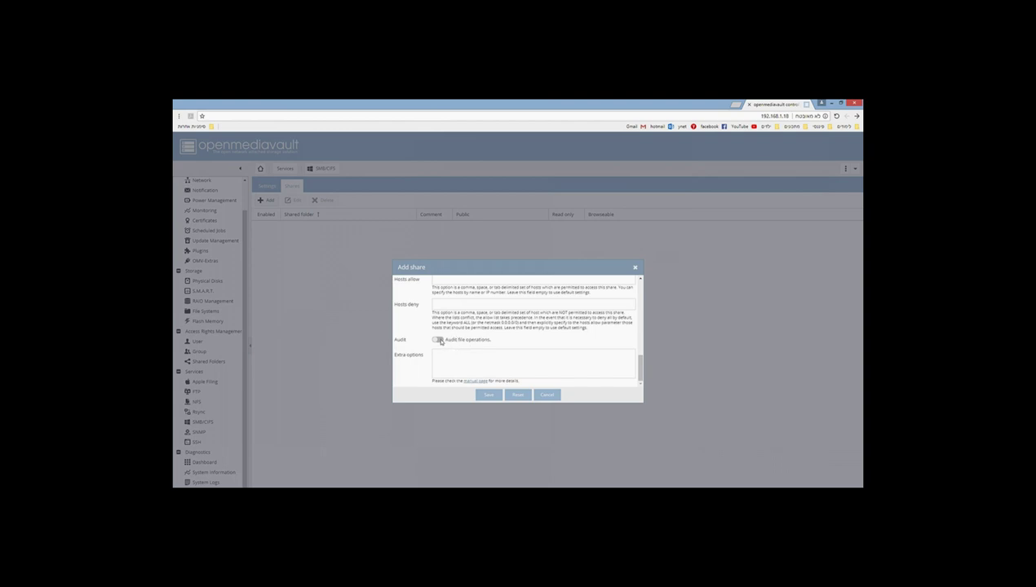
scroll(451, 341, "up", 2)
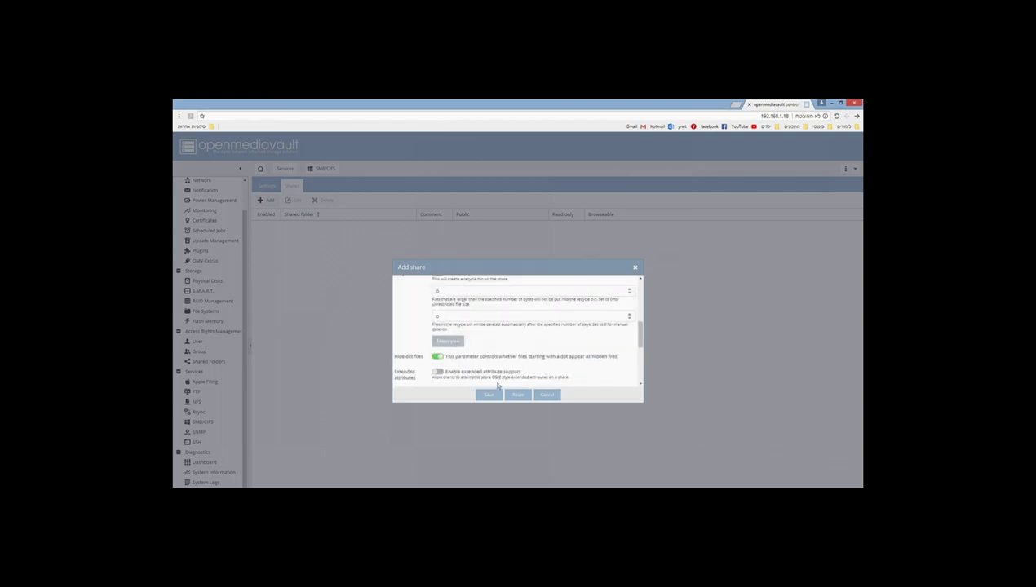
scroll(494, 377, "up", 1)
scroll(465, 336, "up", 1)
scroll(466, 337, "up", 2)
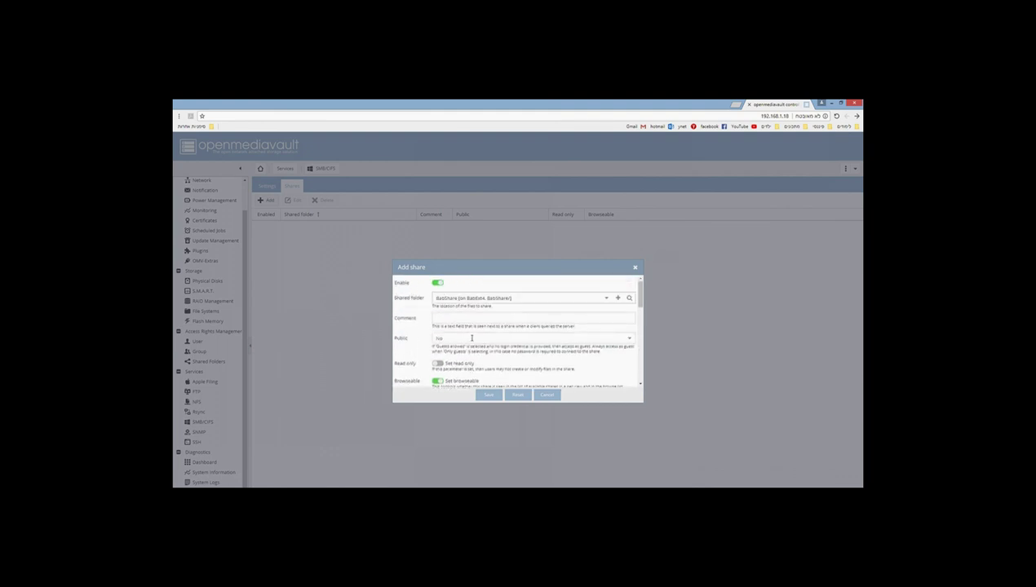
left_click(470, 338)
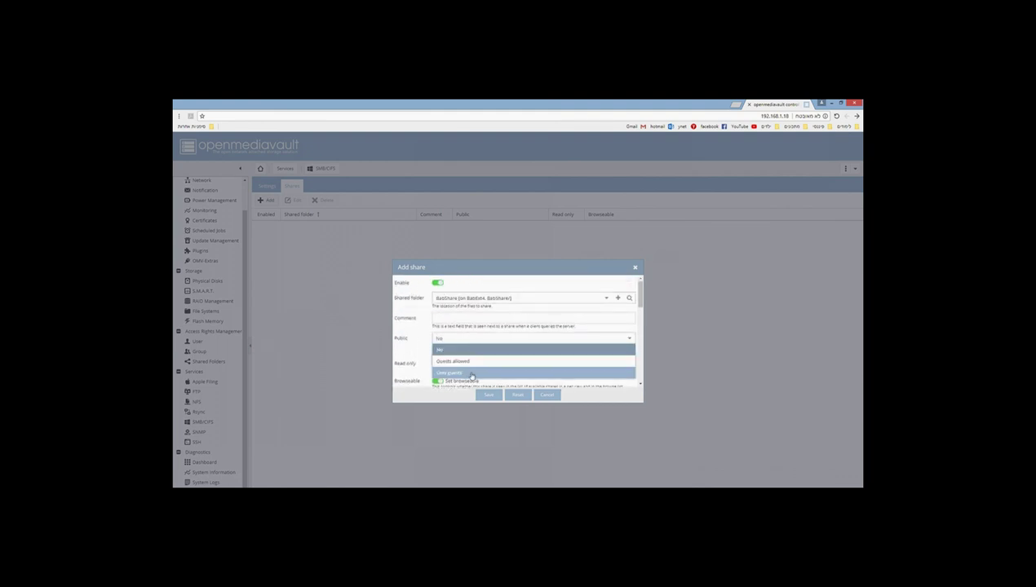
left_click(475, 362)
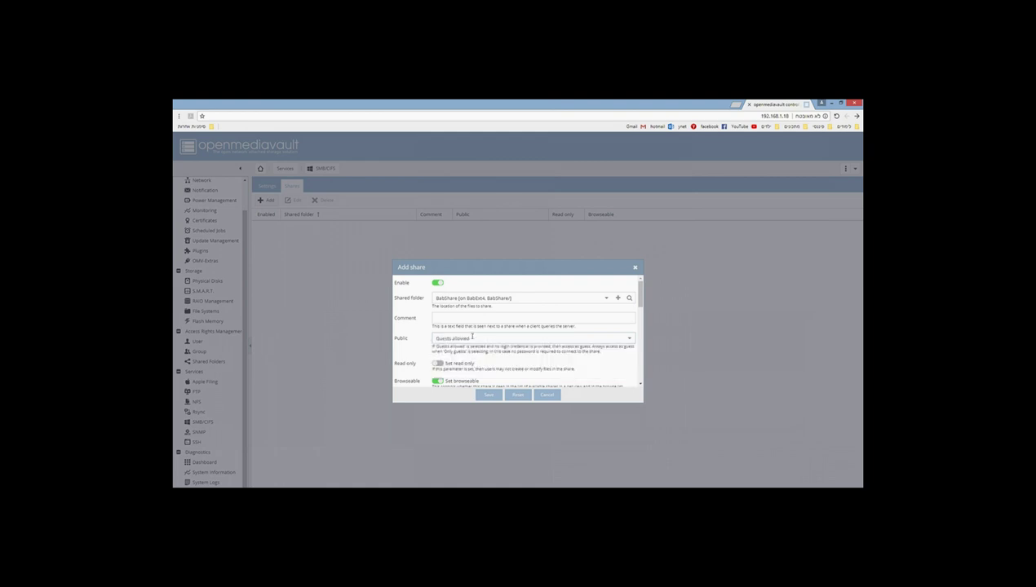
double_click(472, 337)
Step: Save the guest-allowed BabShare share and apply the pending configuration changes
left_click(489, 394)
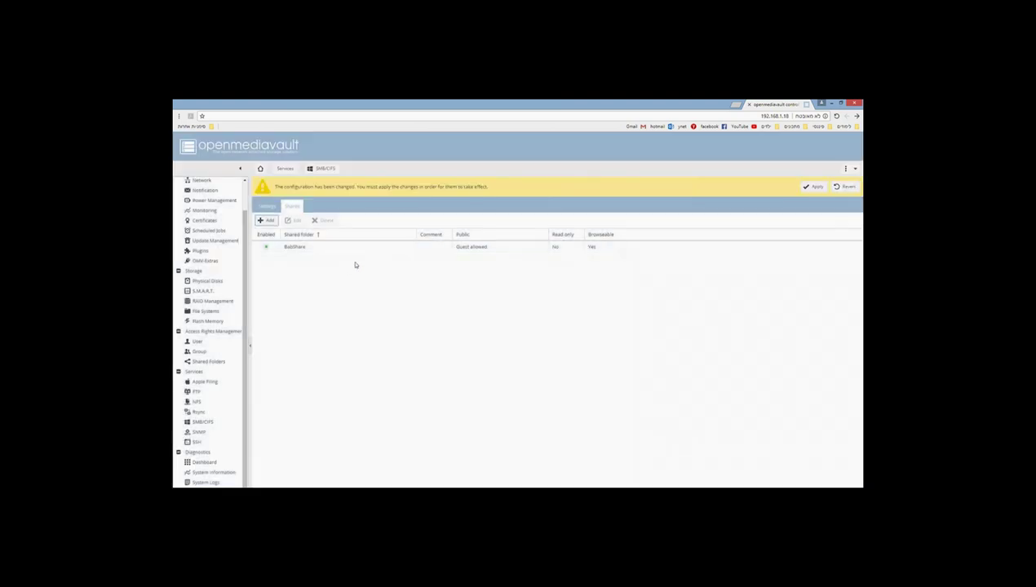
left_click(812, 187)
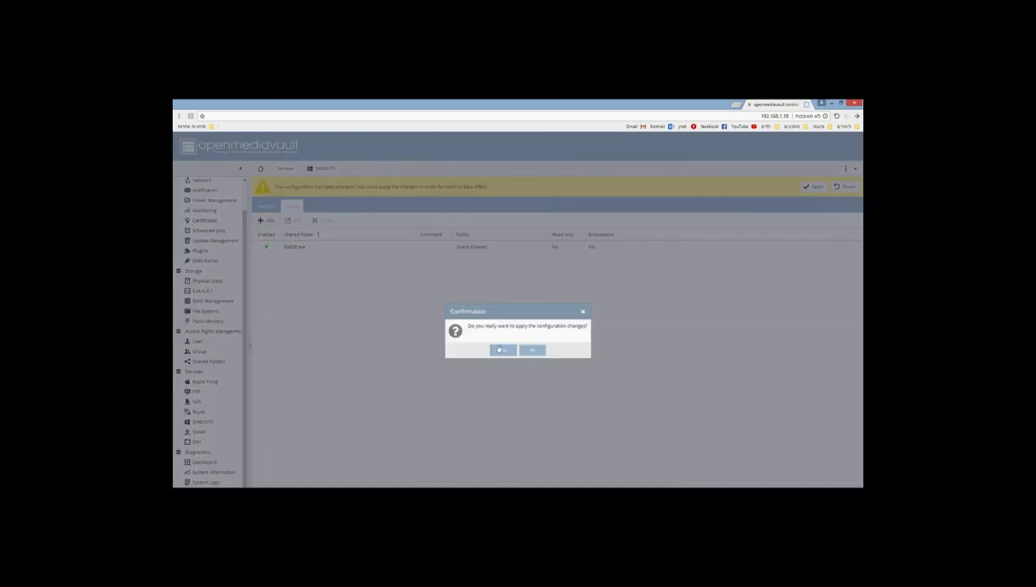
left_click(501, 350)
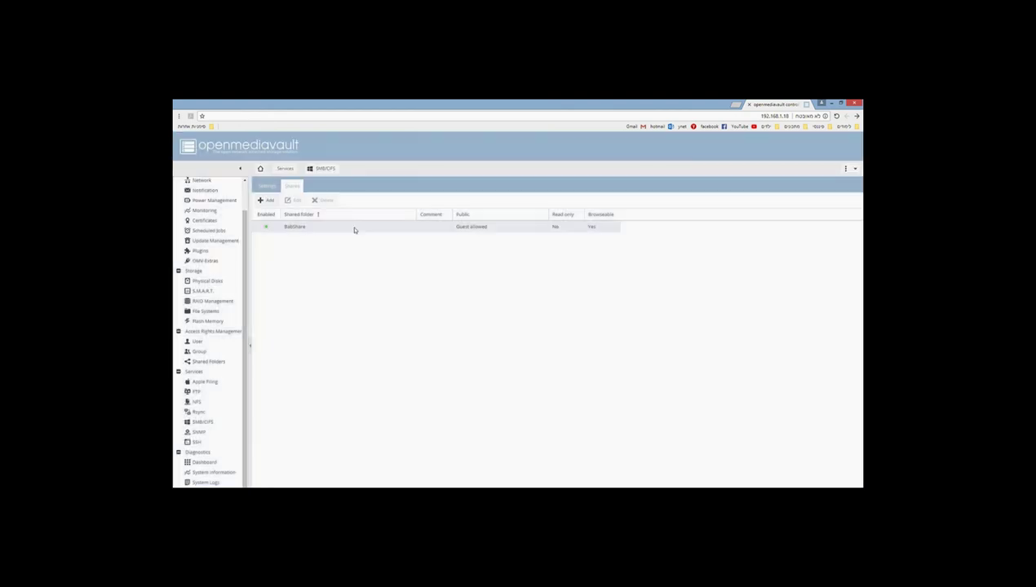
left_click(355, 230)
Step: Open the server's network location \\192.168.1.18 and its BabShare share folder
key("super")
type("\\")
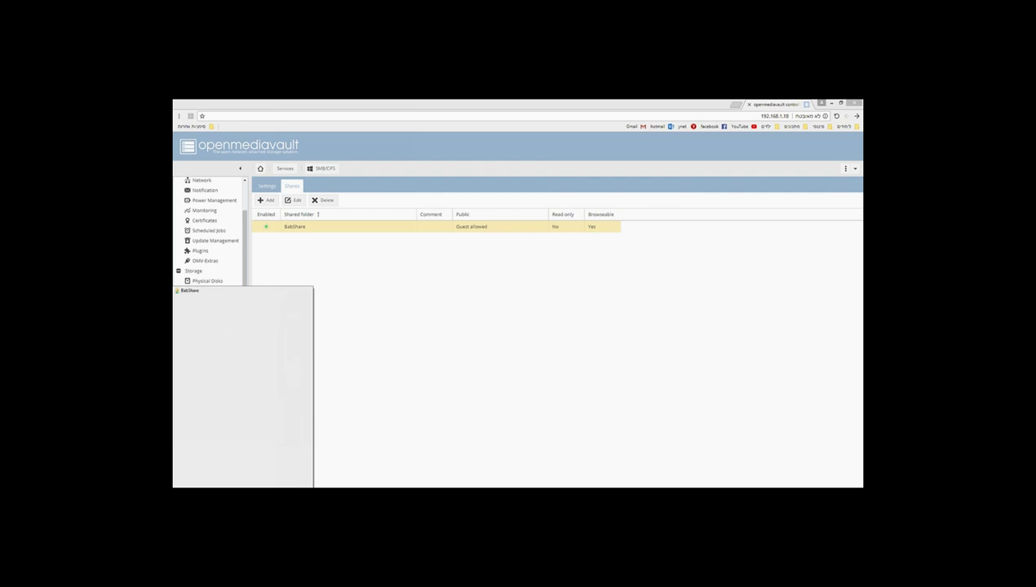
key("Return")
double_click(298, 204)
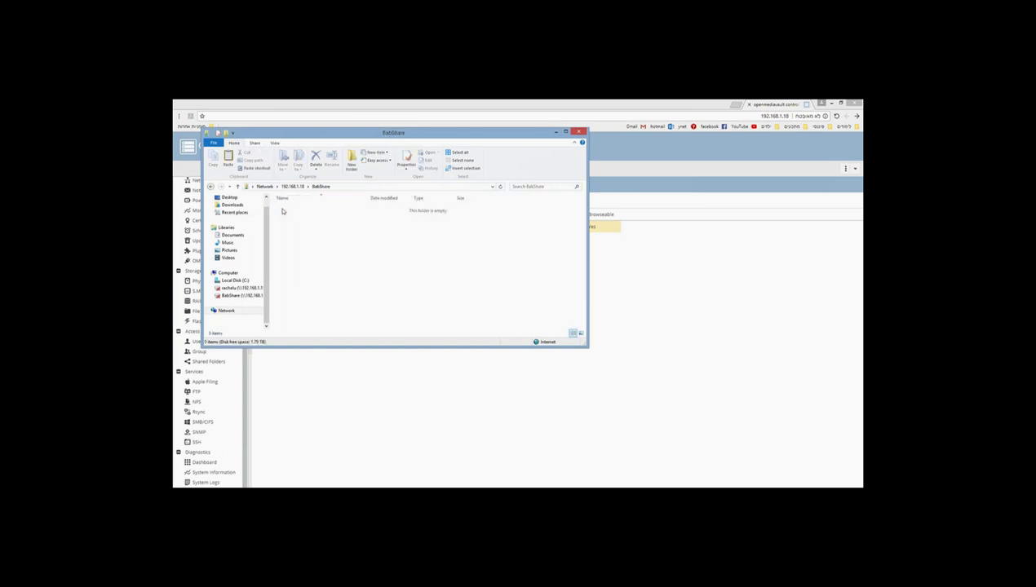
Step: Create a new text document named dad.txt in the BabShare share
right_click(303, 242)
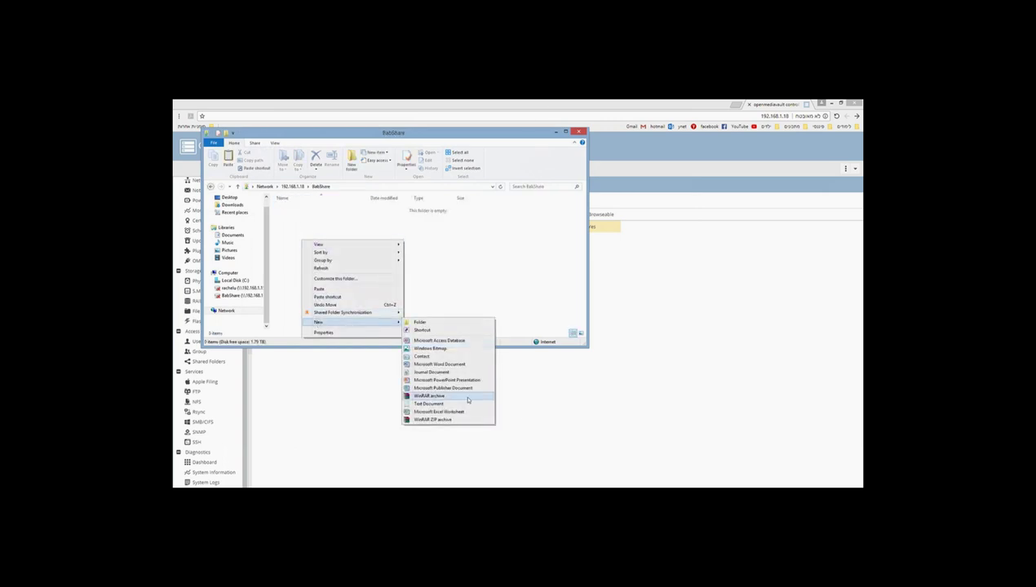
left_click(453, 403)
type("dad")
key("Return")
Step: Write 'dads' into dad.txt, save it, and reopen it to confirm the text
double_click(297, 209)
type("dads")
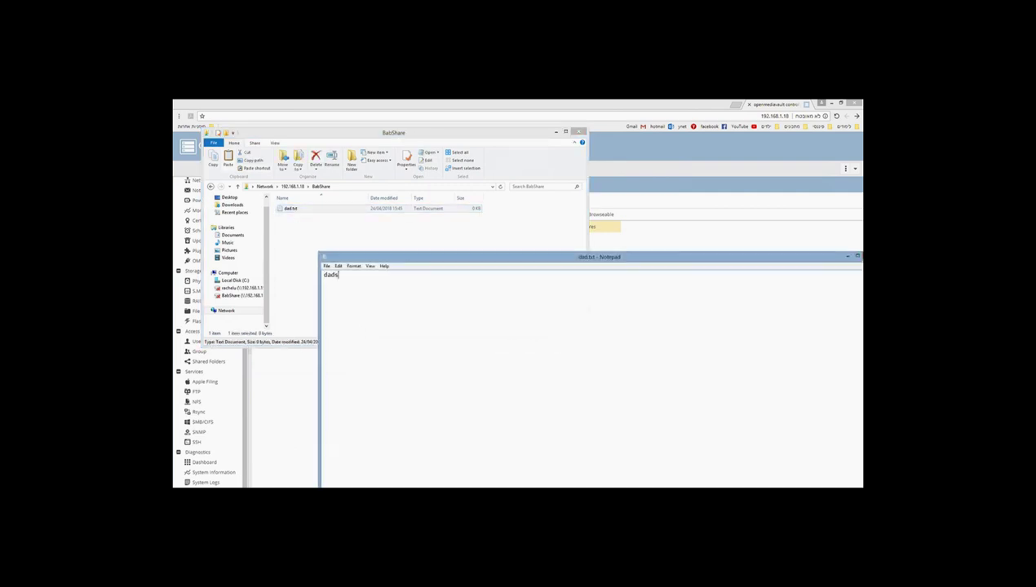
key("ctrl+s")
key("alt+F4")
double_click(302, 210)
key("alt+F4")
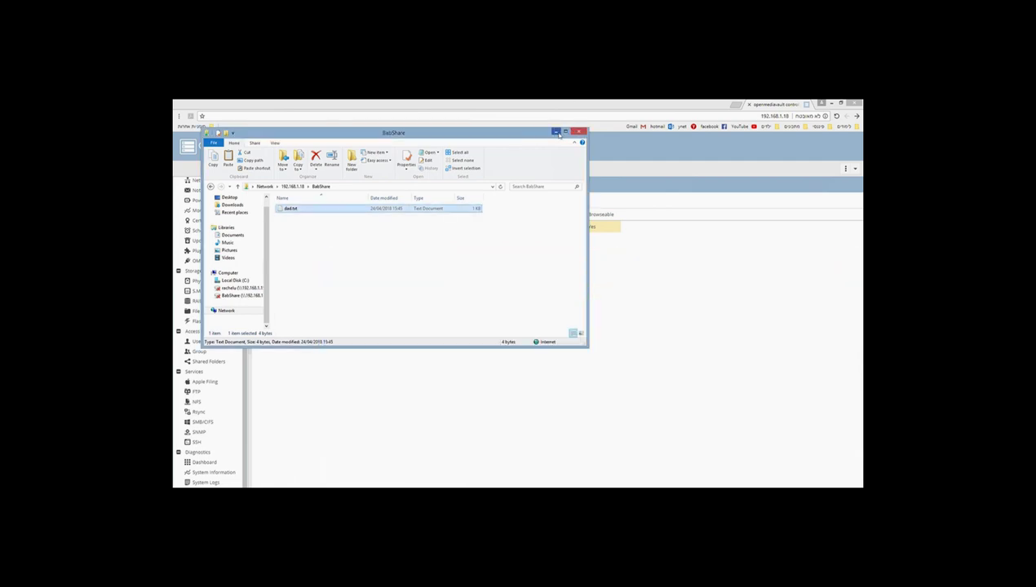
left_click(557, 133)
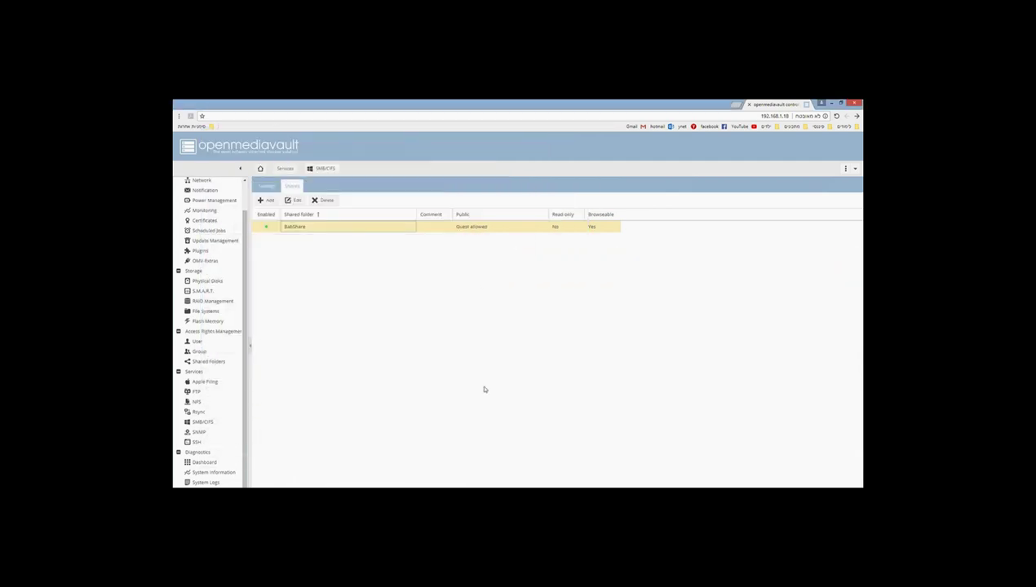